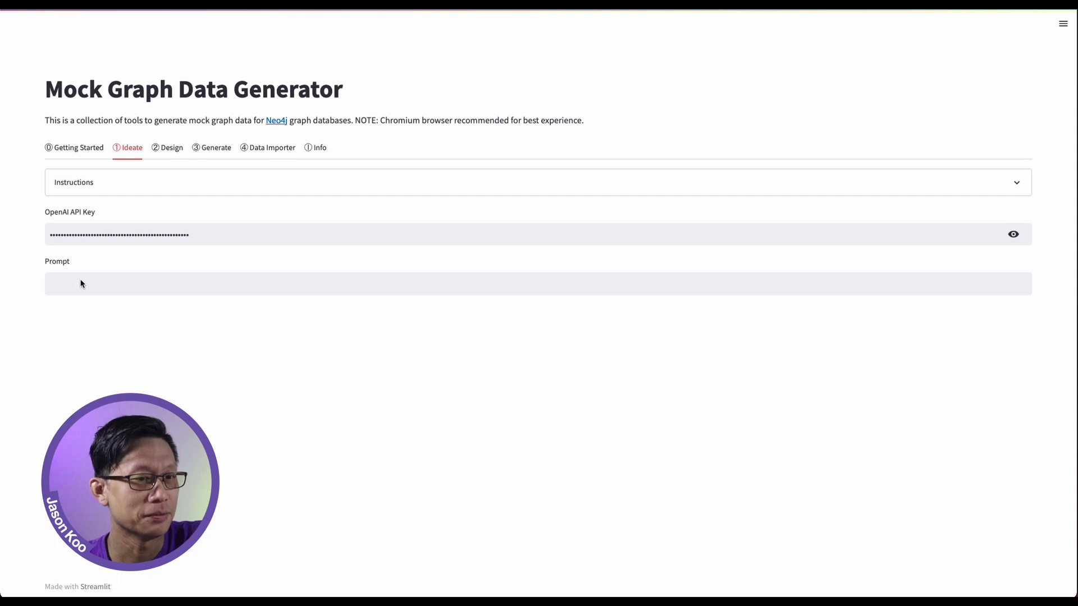
Generate a graph model from the prompt "People buy cars and cars have different colors." and download it as an Arrows.app compatible file
click(79, 284)
text(People buy cars and cars have different colors.)
key(Return)
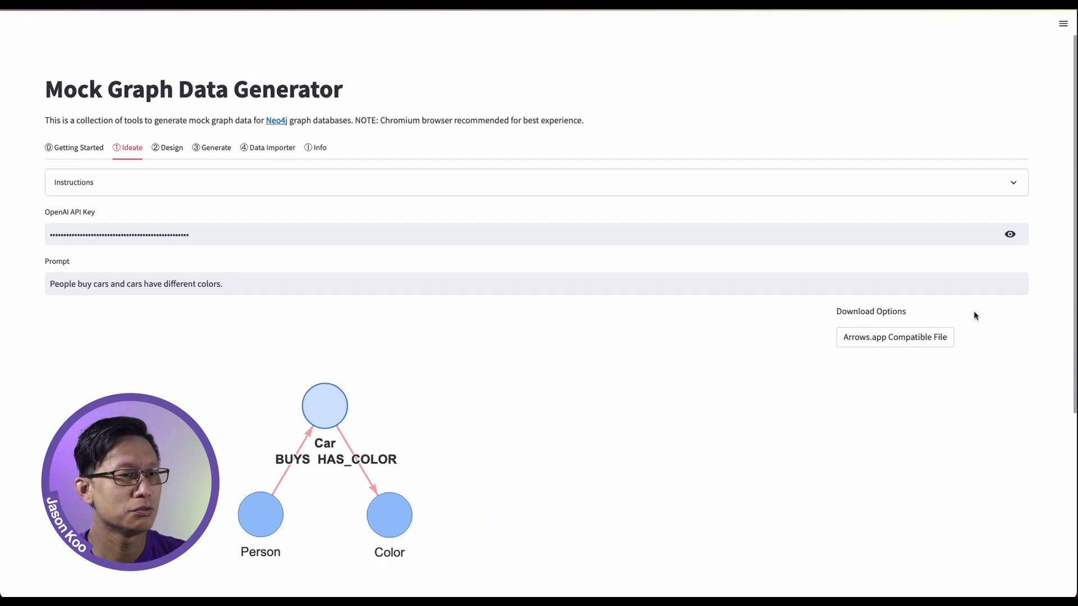
click(931, 337)
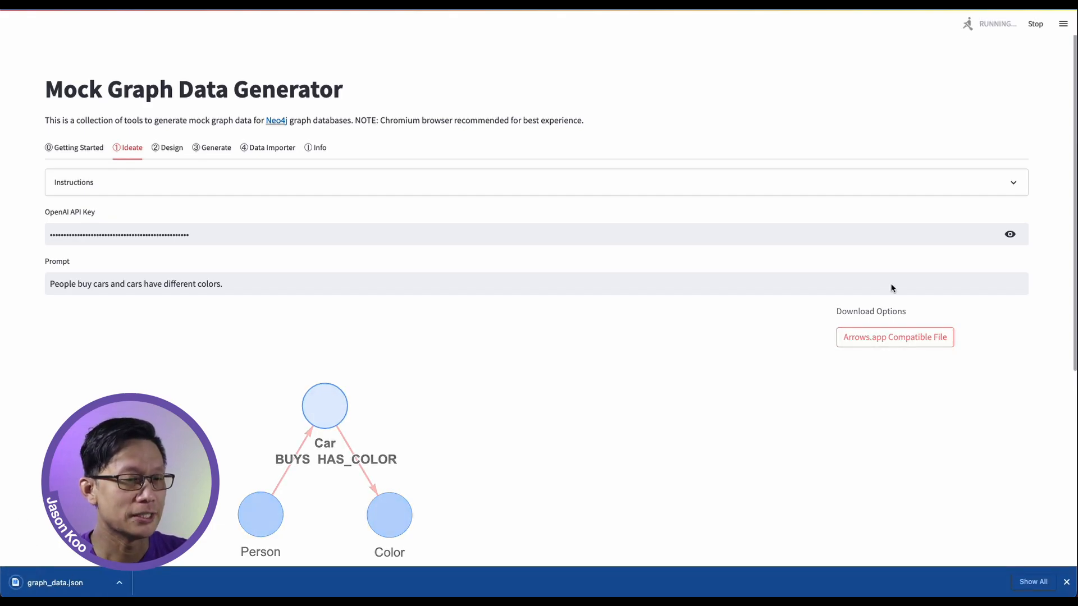
Import graph_data.json from Downloads into the Design stage's graph editor and clear the selection
click(167, 152)
click(59, 254)
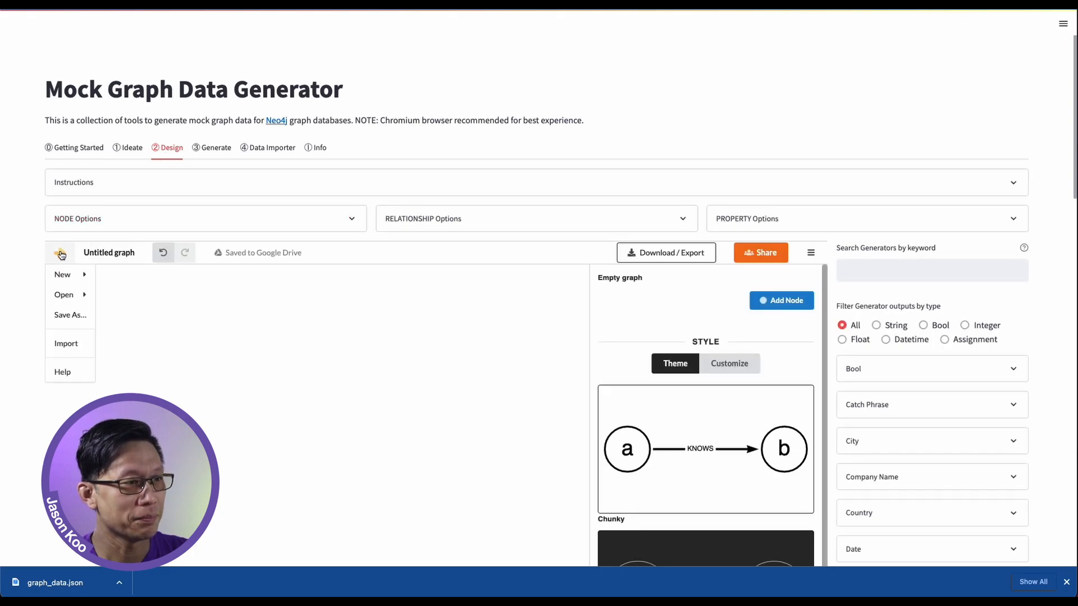
click(69, 344)
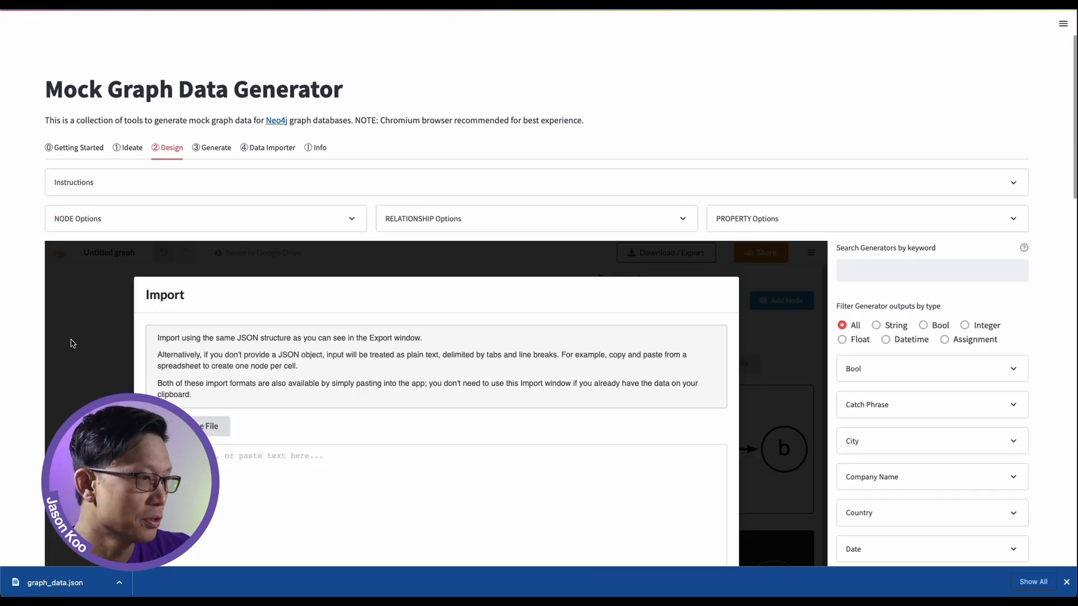
click(215, 426)
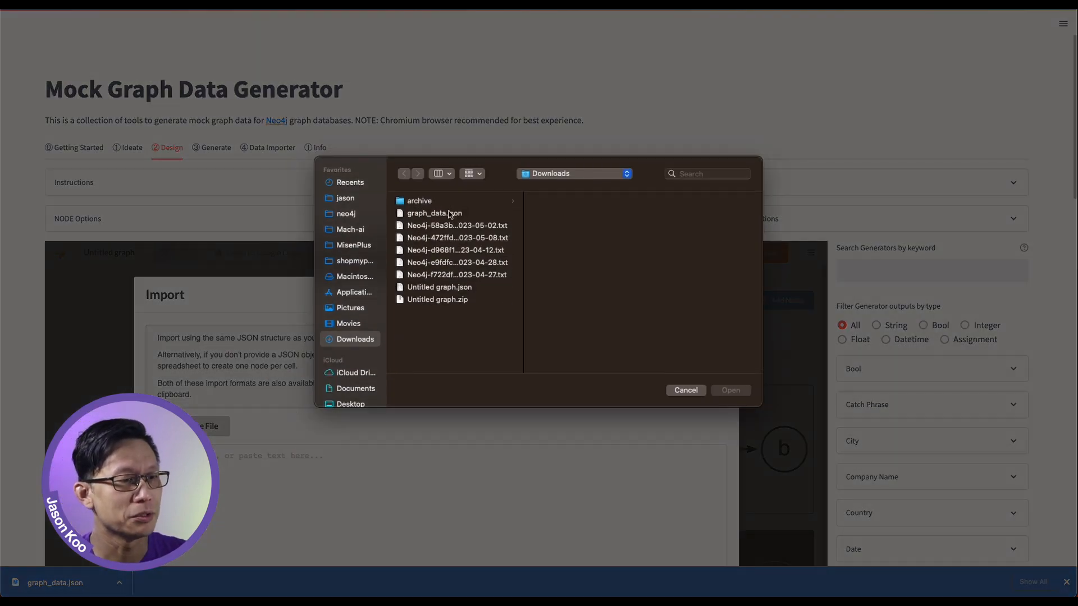
double_click(450, 213)
scroll(804, 330, down, 2)
scroll(804, 330, down, 10)
click(707, 331)
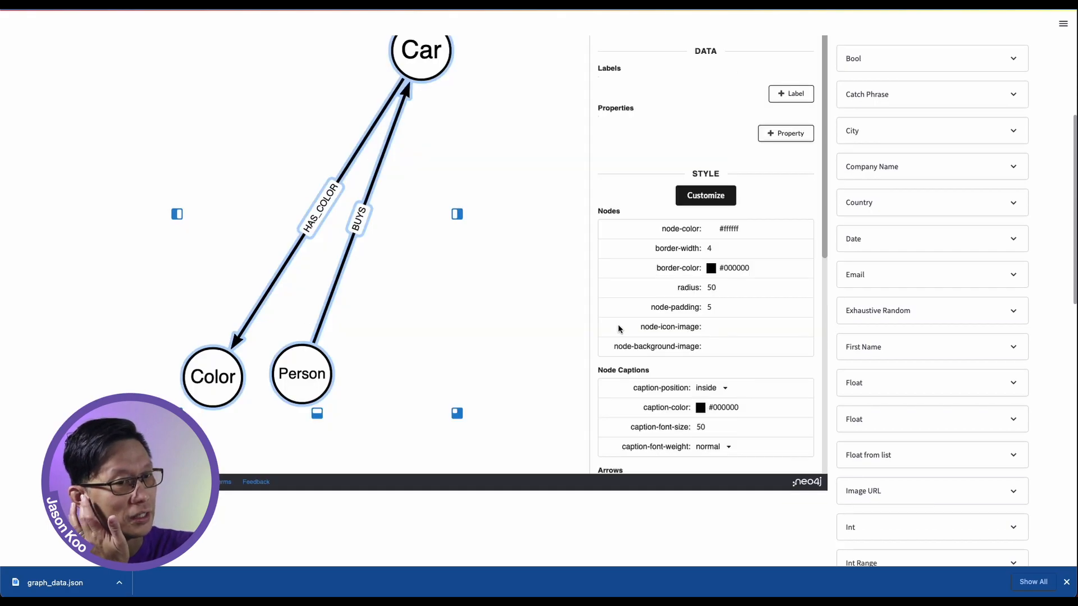
click(548, 295)
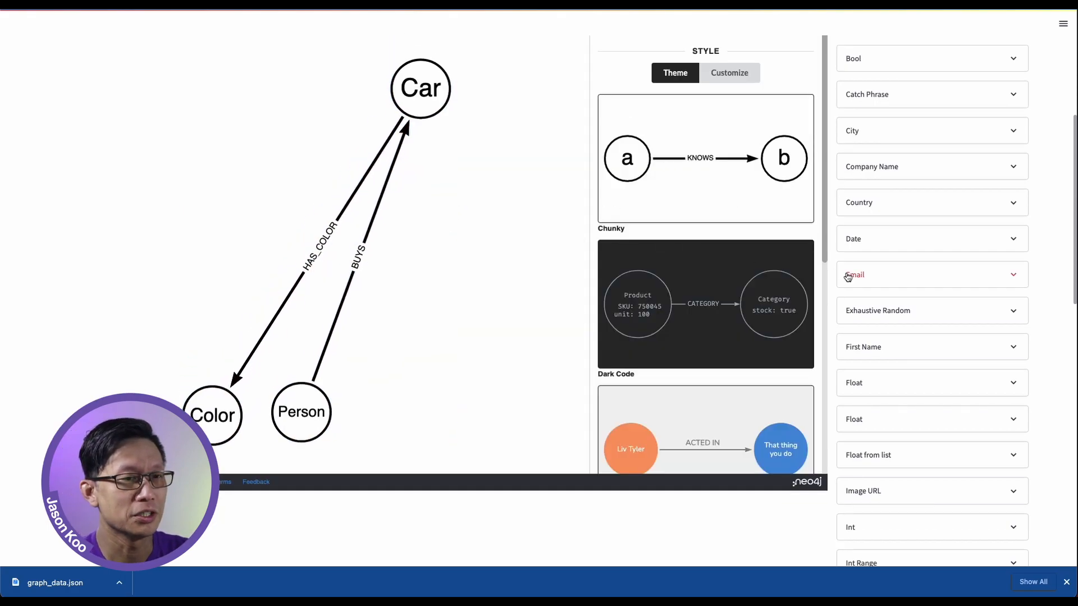
Move the Color and Person nodes up closer to the Car node so the whole graph is compact
scroll(830, 274, up, 3)
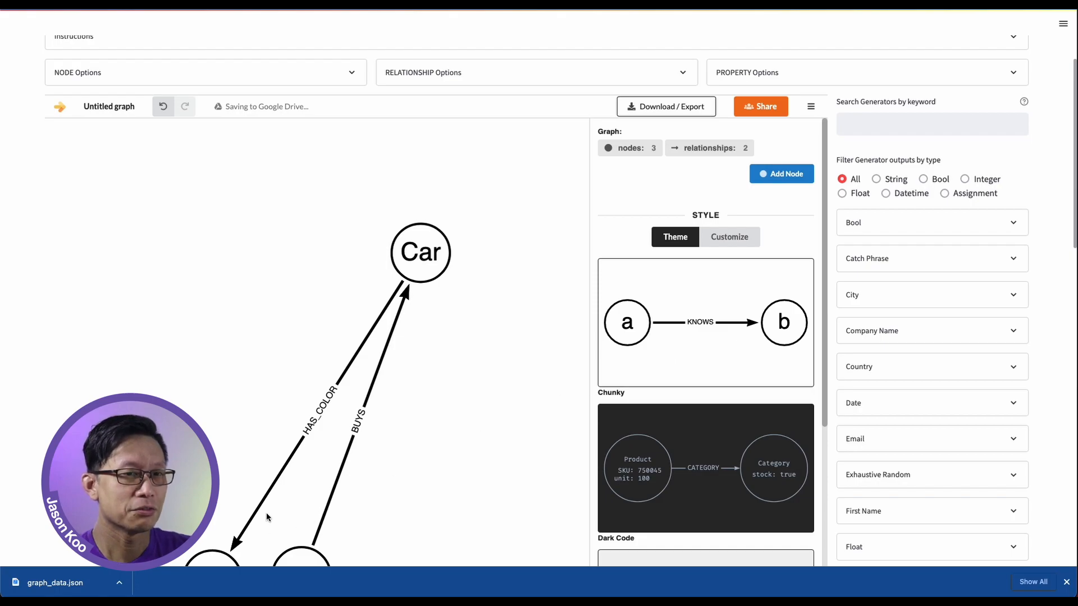
drag(233, 508, 242, 317)
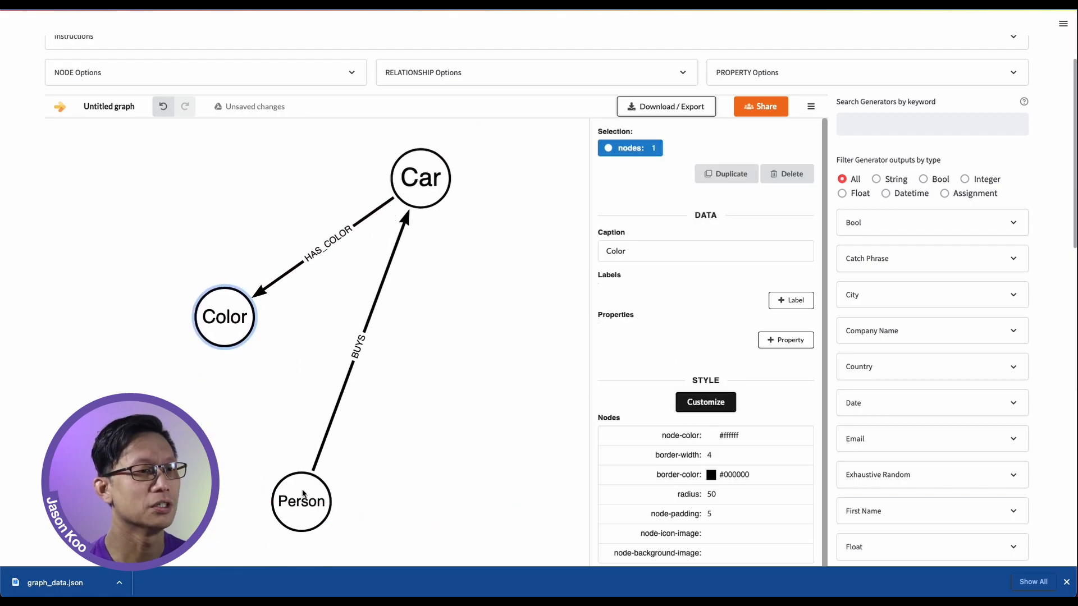
drag(304, 495, 388, 349)
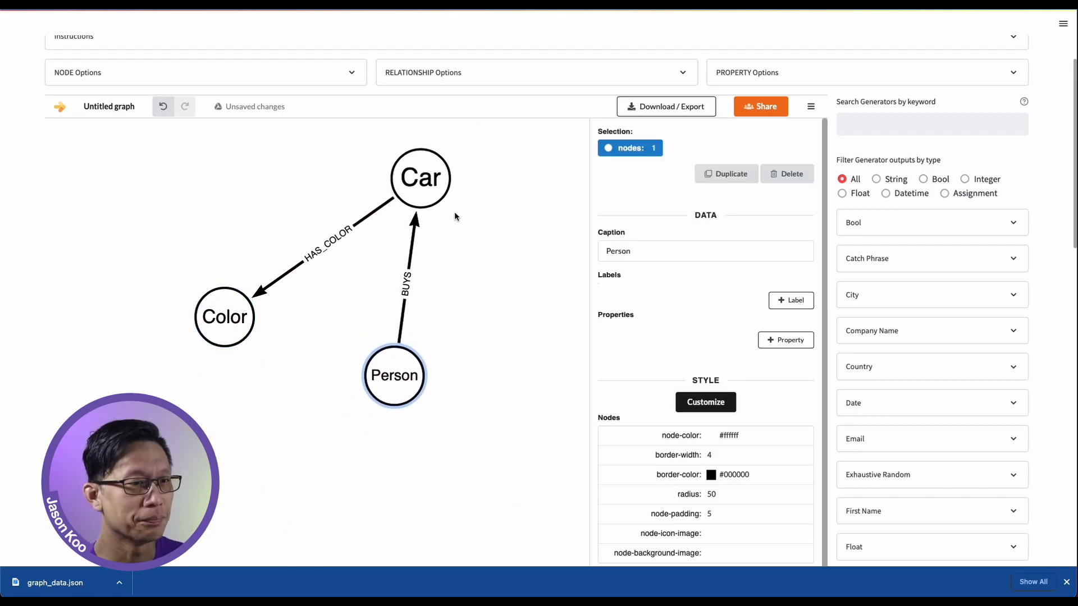
Add a COUNT property with the value 10 to the Person node
click(787, 340)
text(COUNT: )
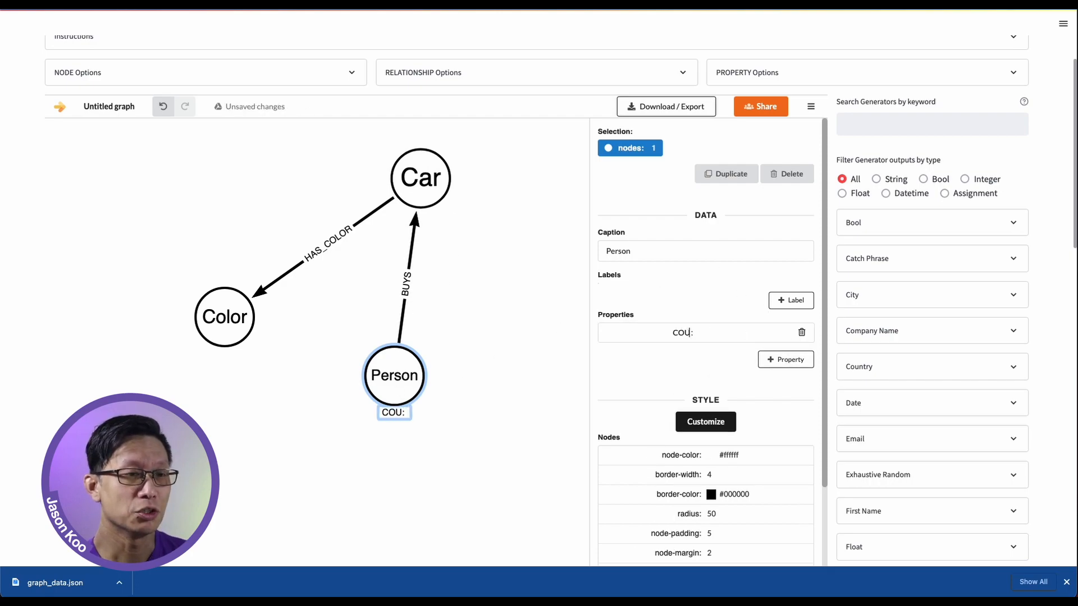
text(10)
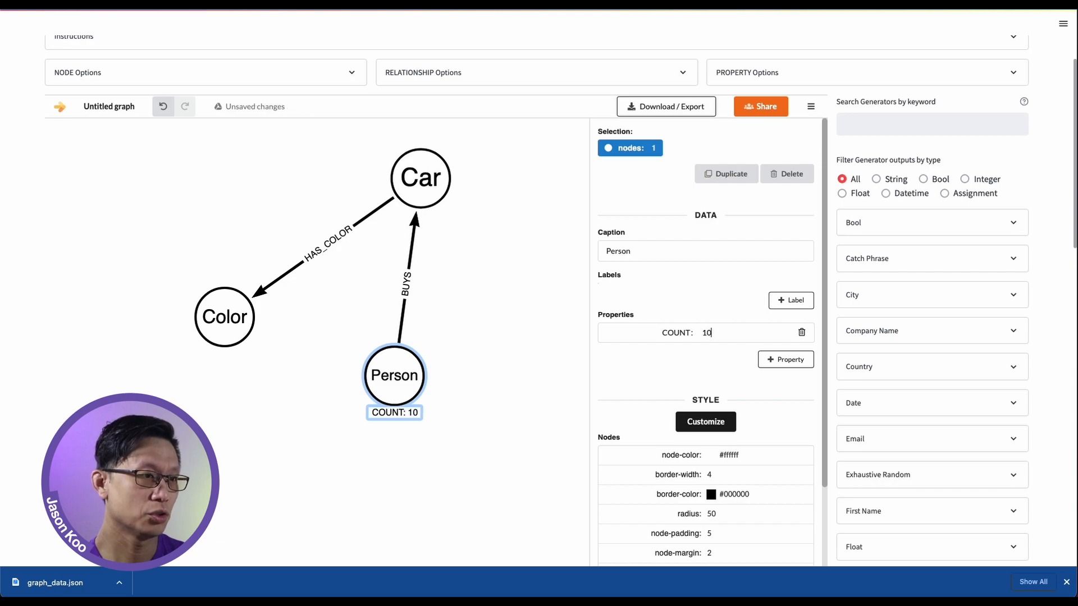
Add a COUNT property with the range 10-20 to the Car node
click(435, 185)
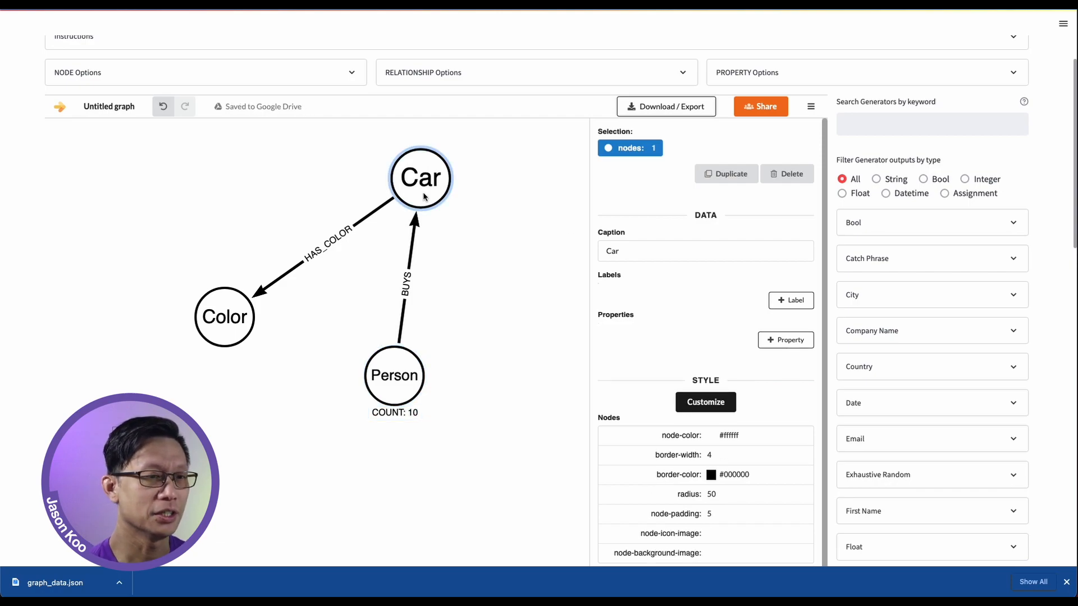
click(795, 342)
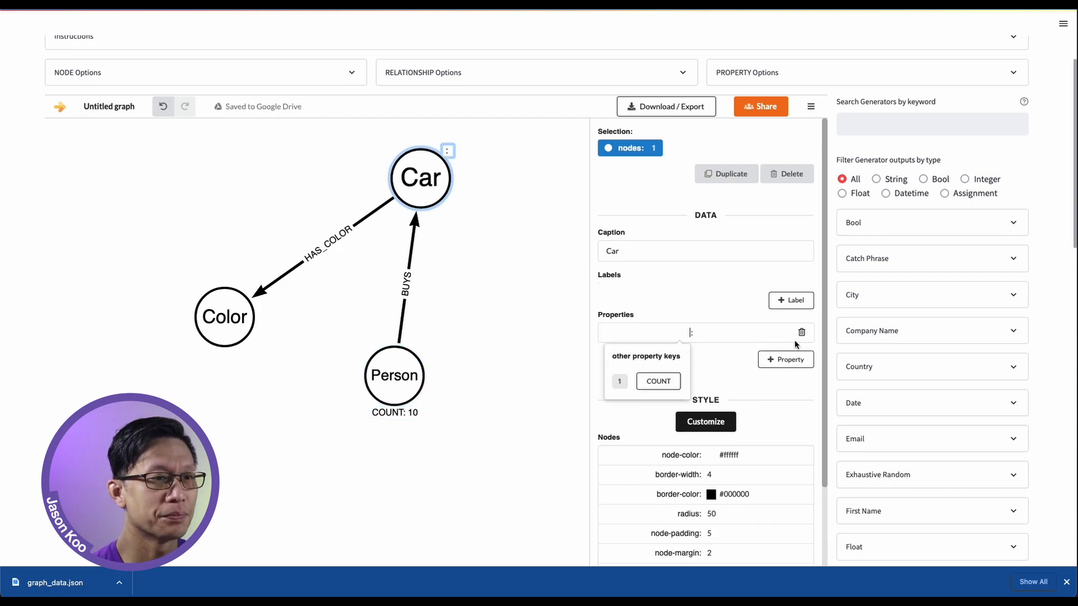
text(COUNT)
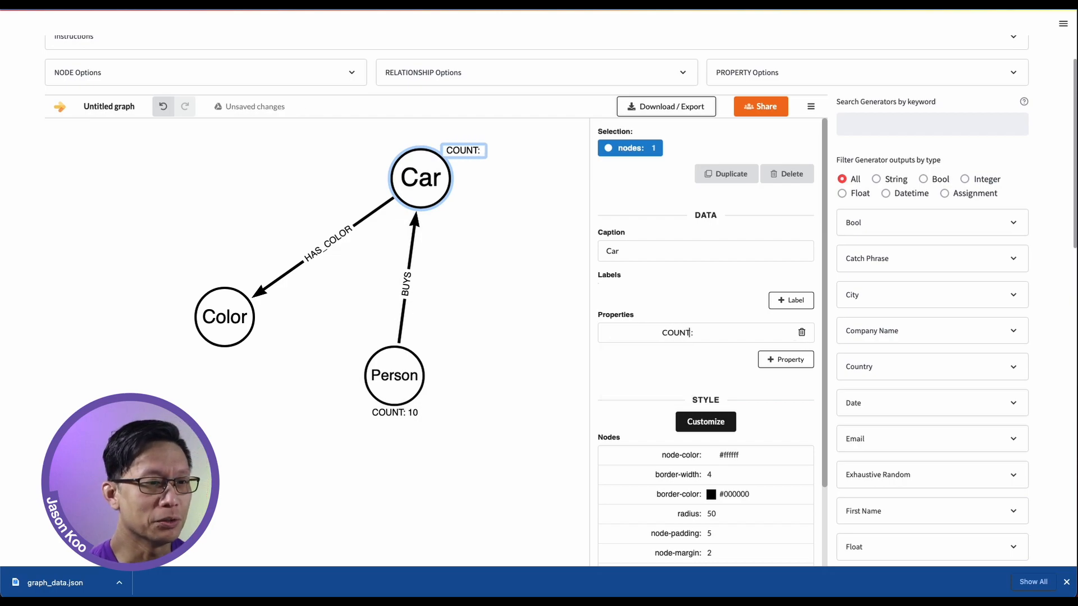
key(Tab)
text(10-20)
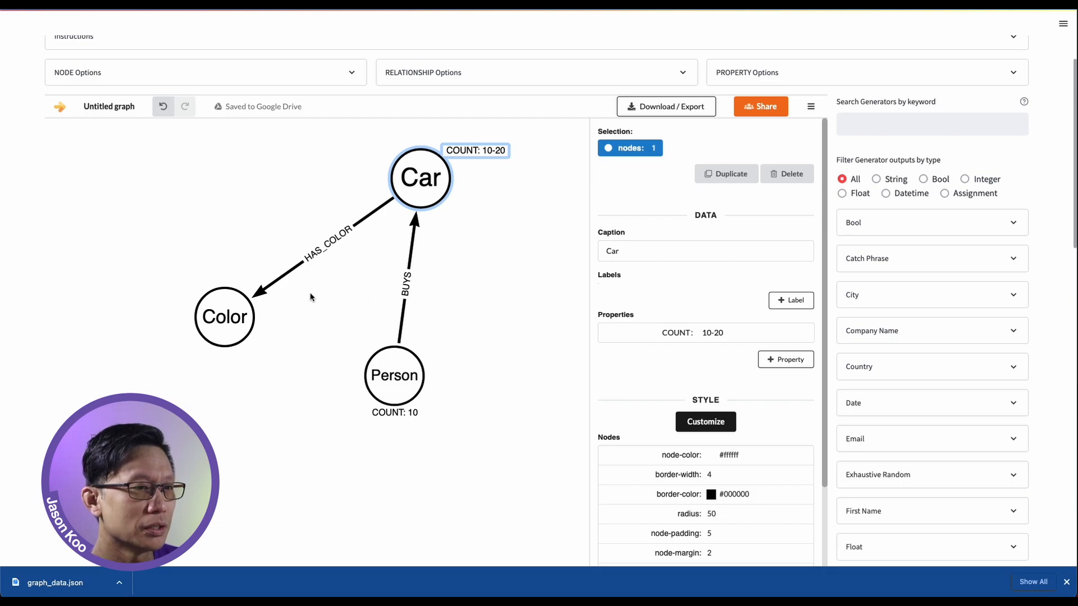
Add a COUNT property with the value 3 to the Color node
click(244, 319)
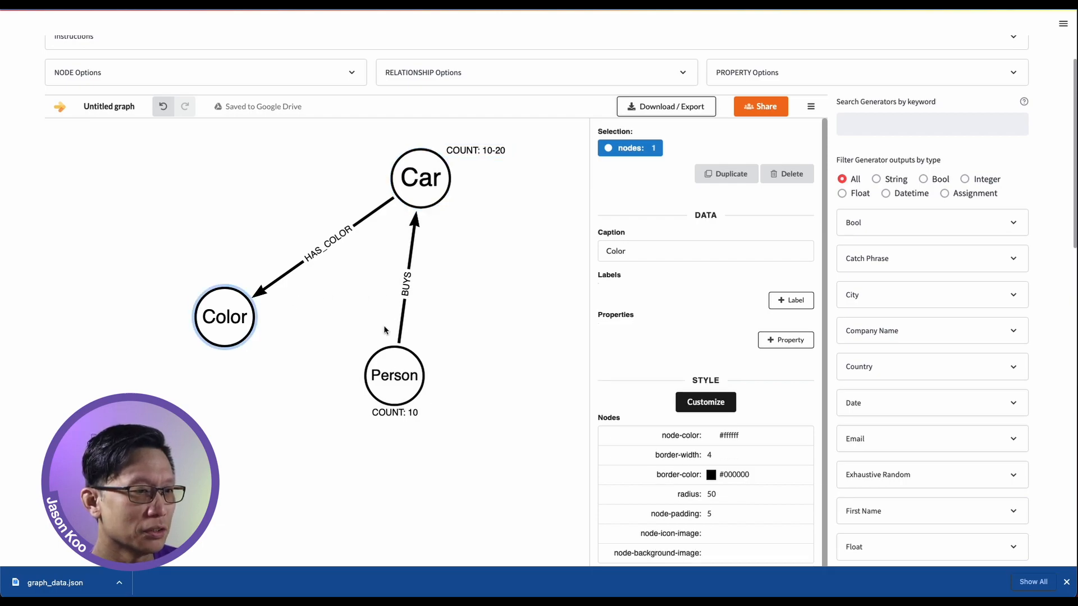
click(777, 347)
text(COUNT)
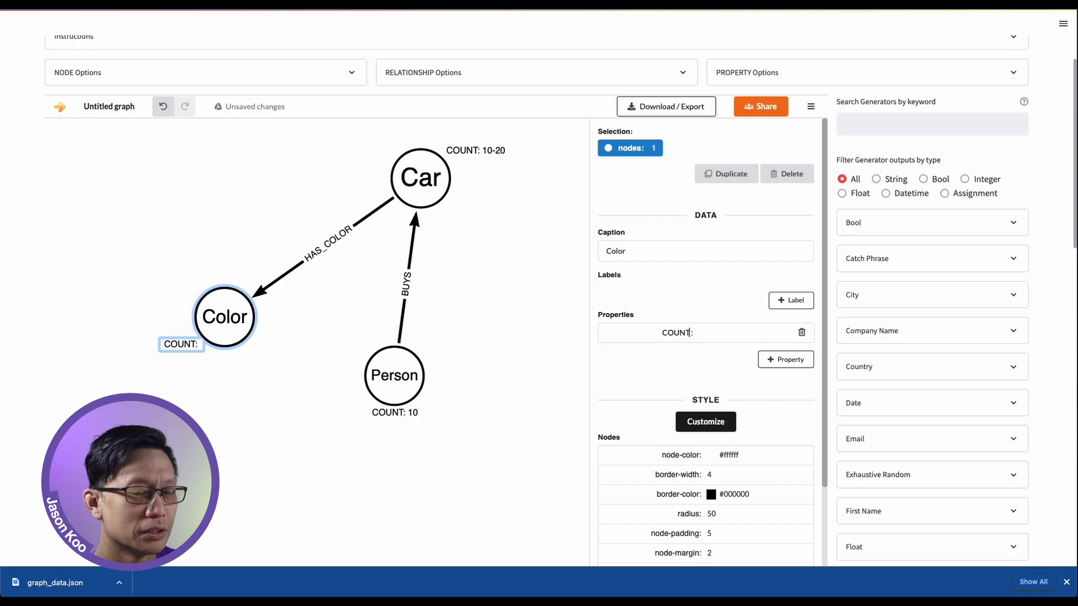
key(Tab)
text(3)
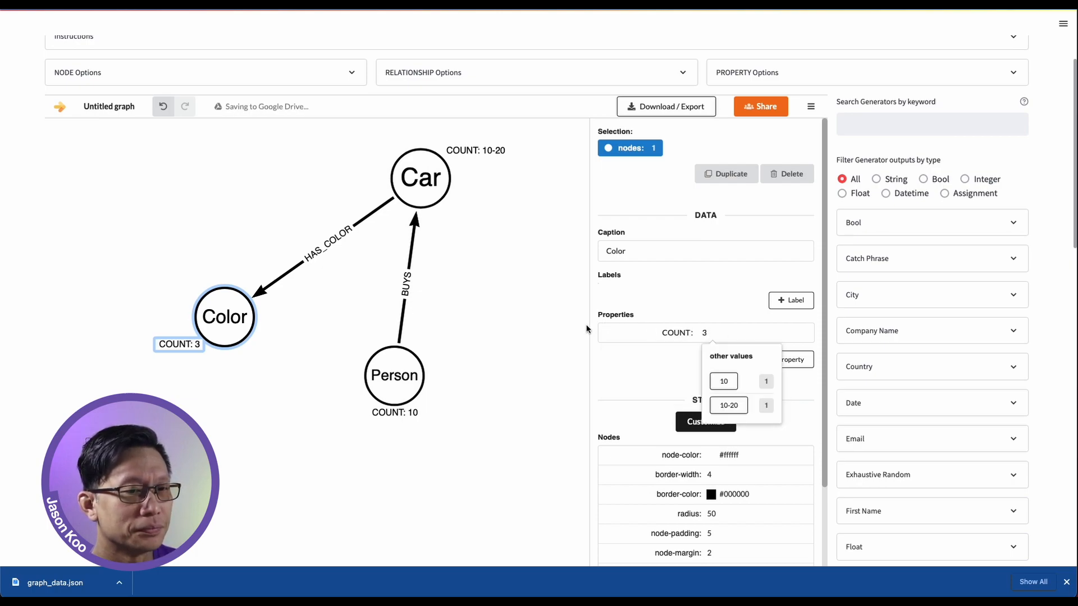
Add a COUNT property with the range 1-2 to the HAS_COLOR relationship and clear the selection
click(322, 252)
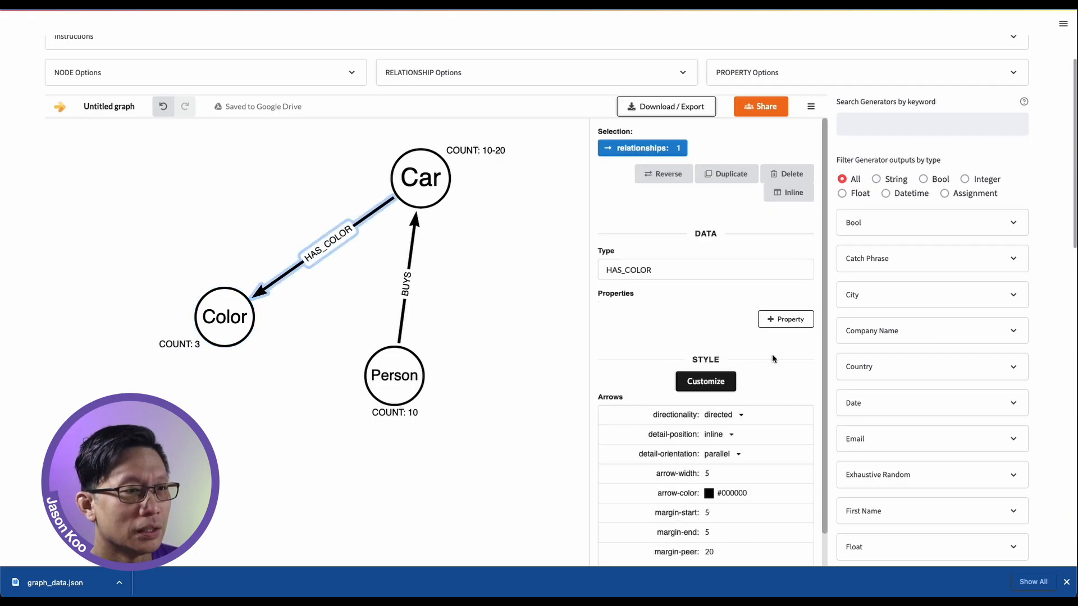
click(798, 320)
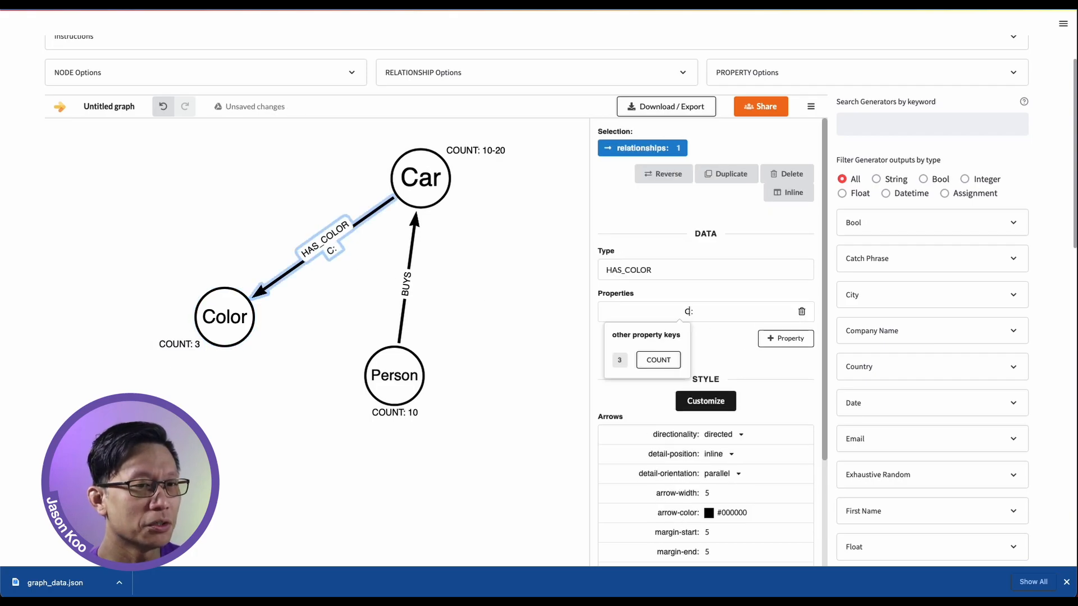
click(655, 359)
text(1-2)
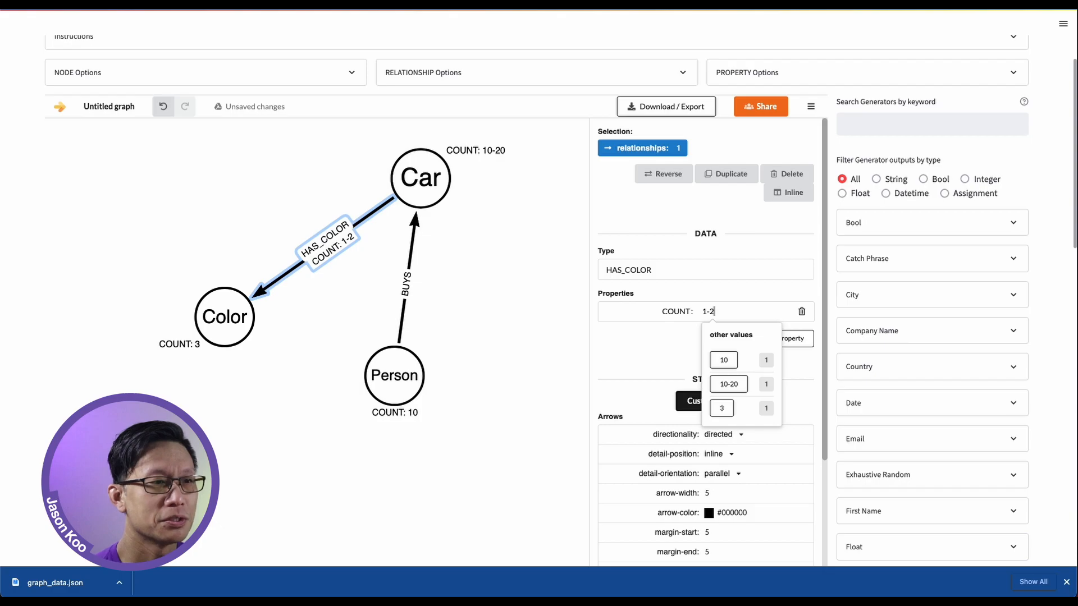
click(655, 340)
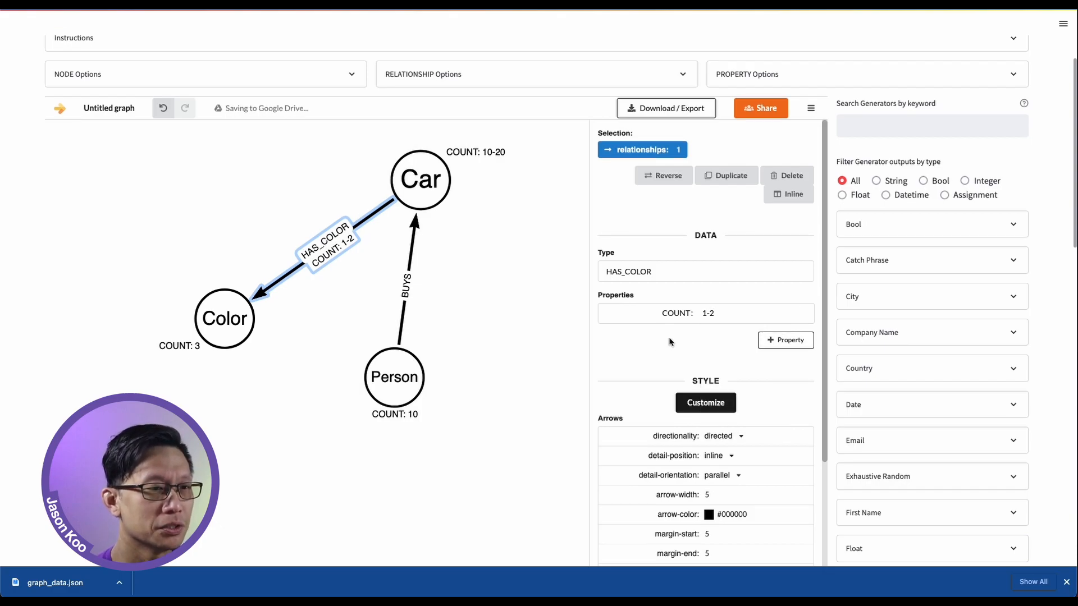
click(557, 225)
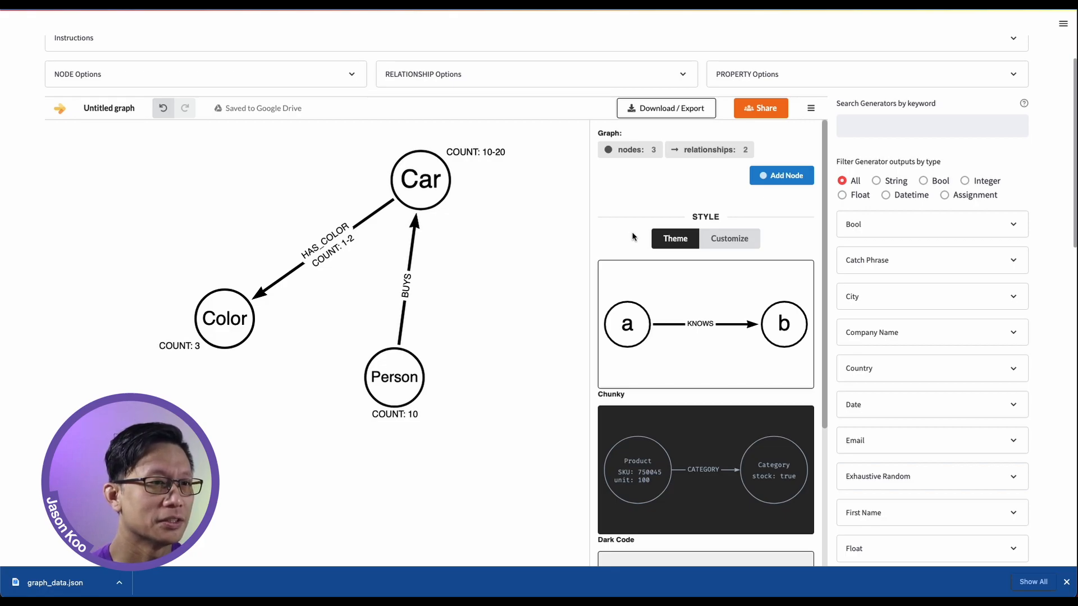
Filter the list of property generators to those with Integer output
scroll(629, 235, up, 3)
scroll(628, 237, down, 1)
scroll(628, 237, down, 1)
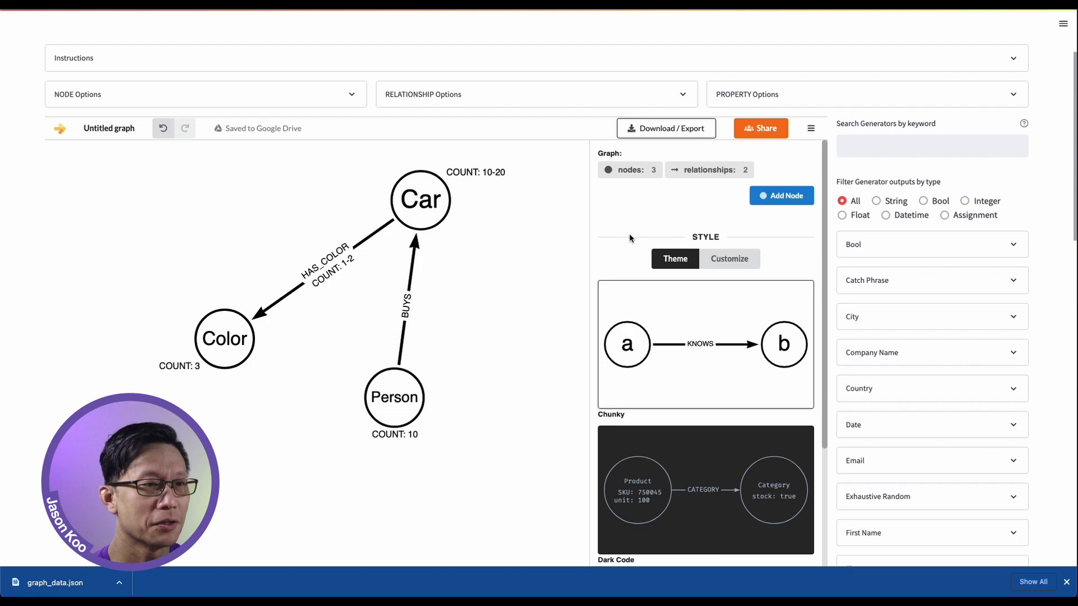
click(965, 202)
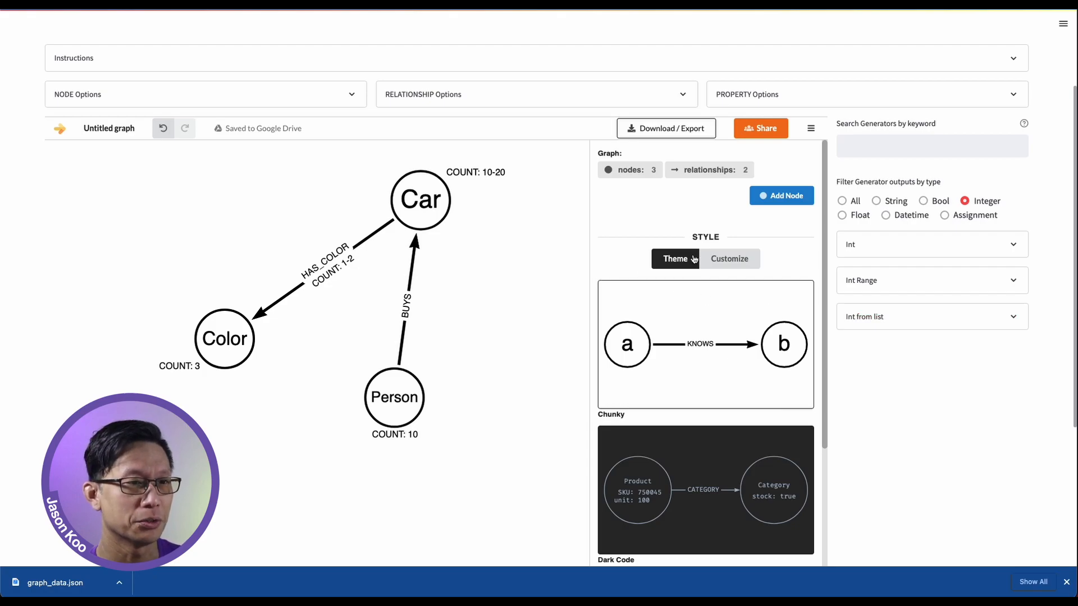
Set the COUNT property of the HAS_COLOR relationship to the list [1,3]
click(348, 273)
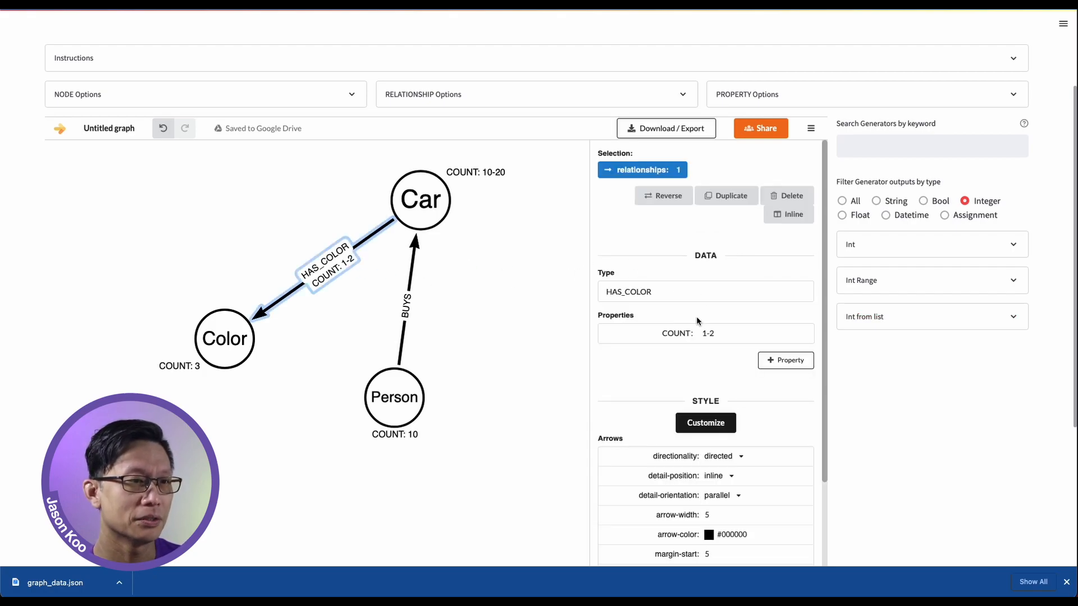
click(723, 332)
key(BackSpace)
key(BackSpace)
key(BackSpace)
text([])
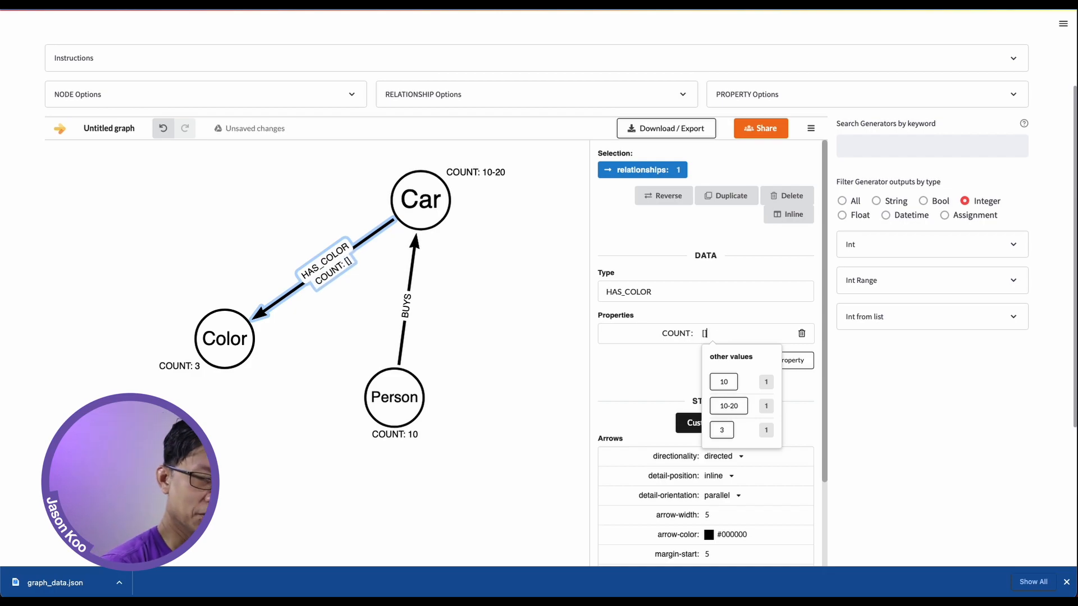
text(1,3)
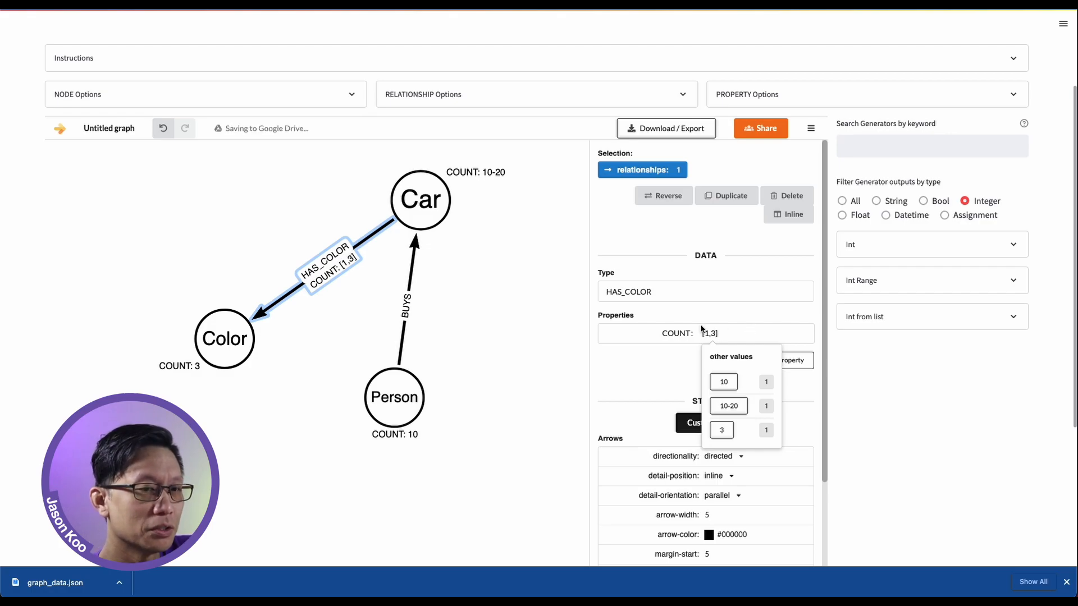
click(668, 365)
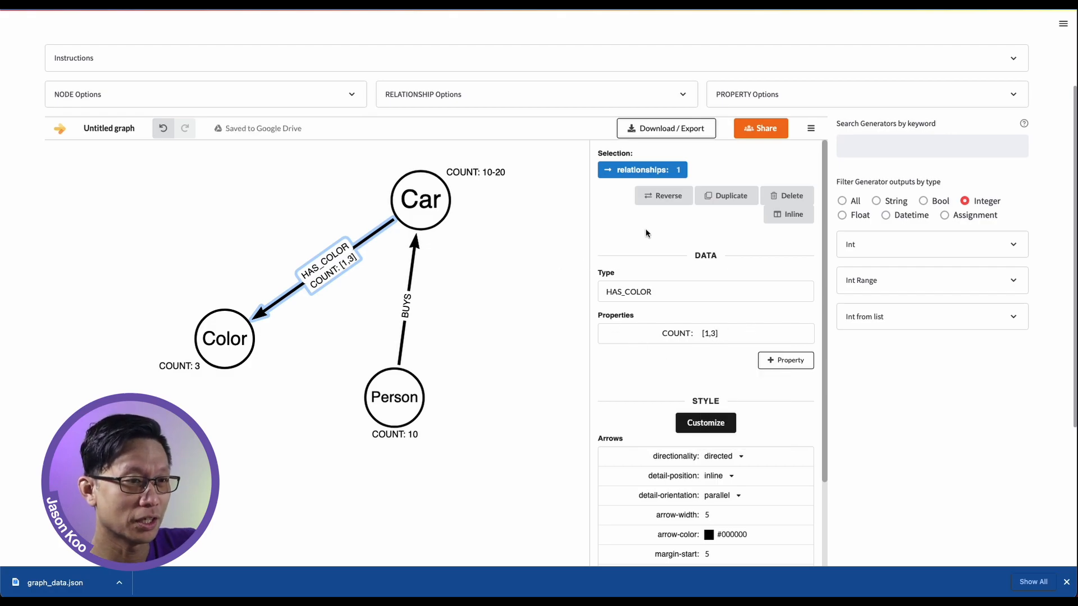
Export the graph as a JSON download and upload Untitled graph (1).json in the Generate stage
click(655, 133)
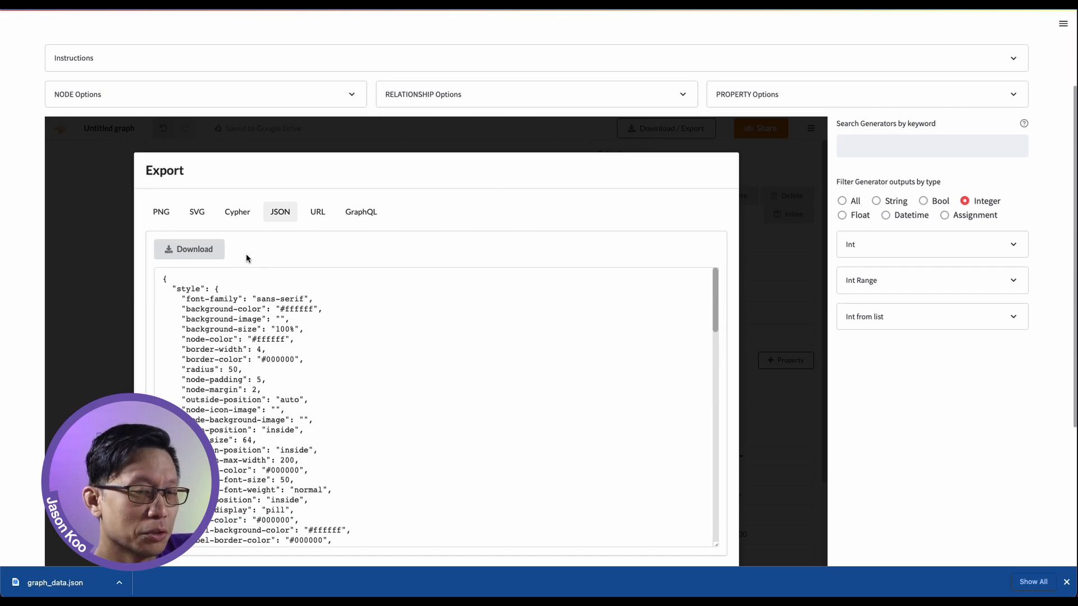
click(201, 252)
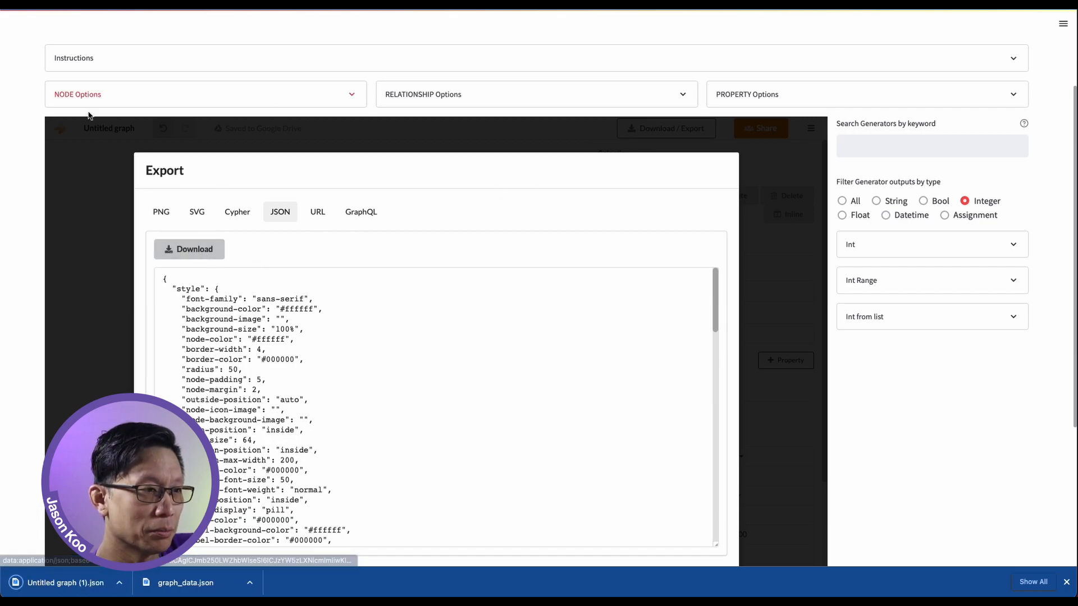
scroll(29, 120, up, 3)
click(214, 150)
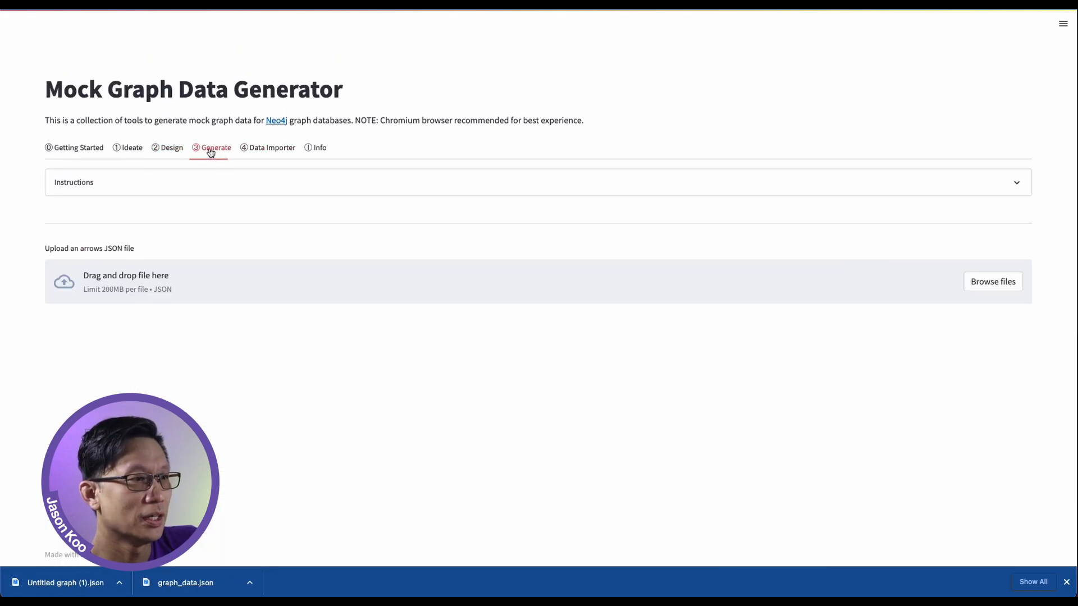
click(985, 282)
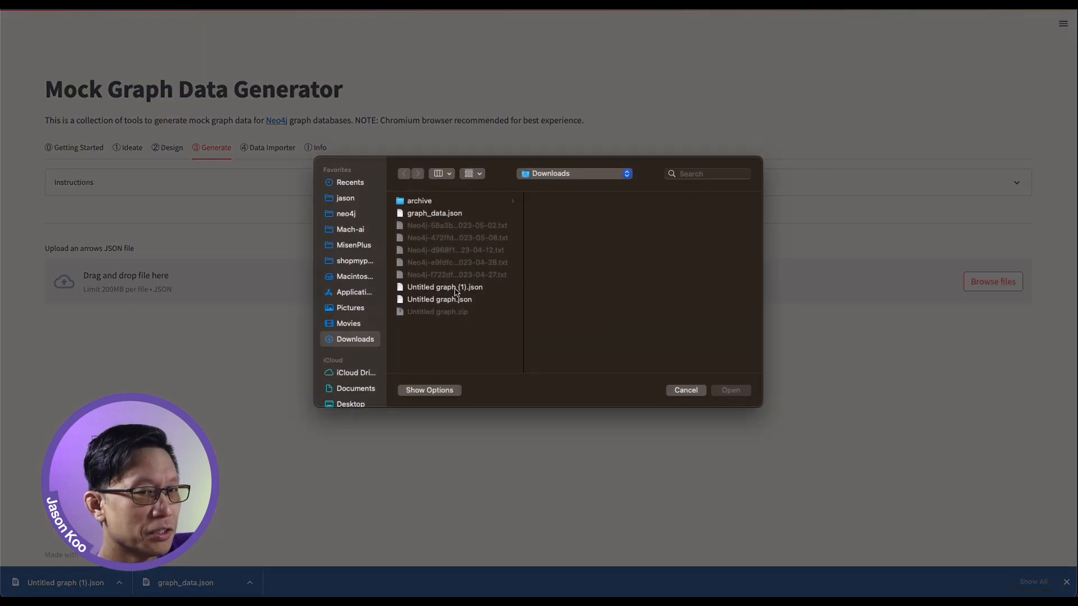
double_click(452, 288)
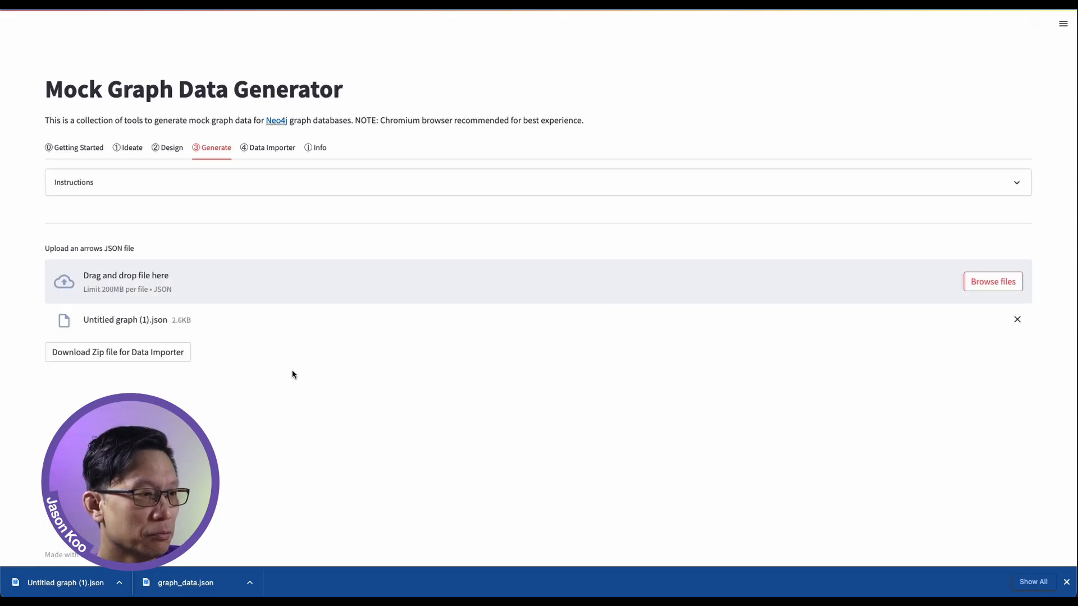
Download the zip file for Data Importer, open it there as a model with data, and collapse the file list
click(160, 356)
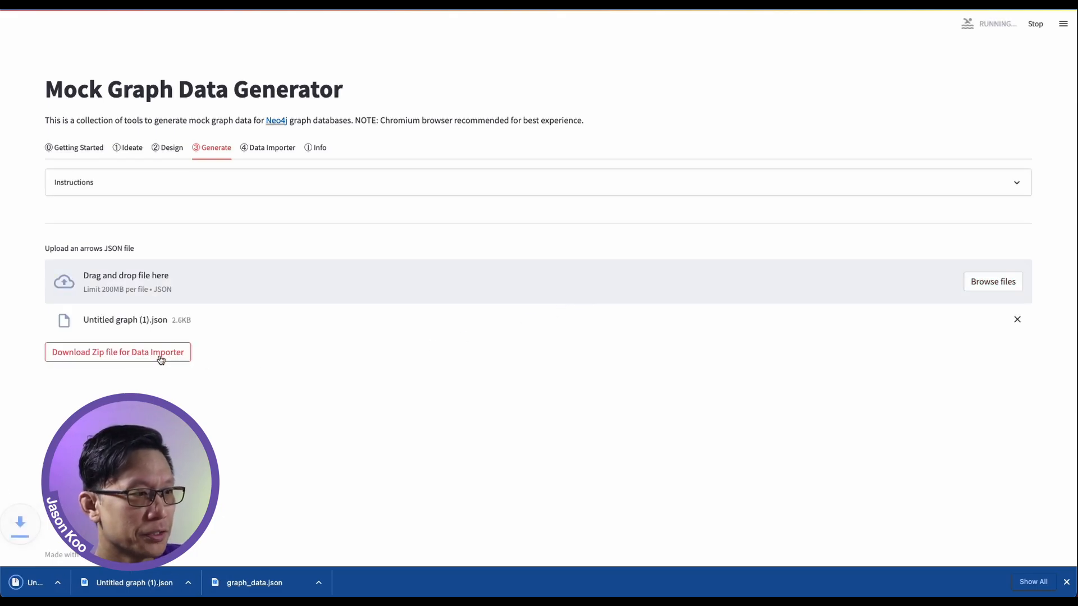
click(279, 152)
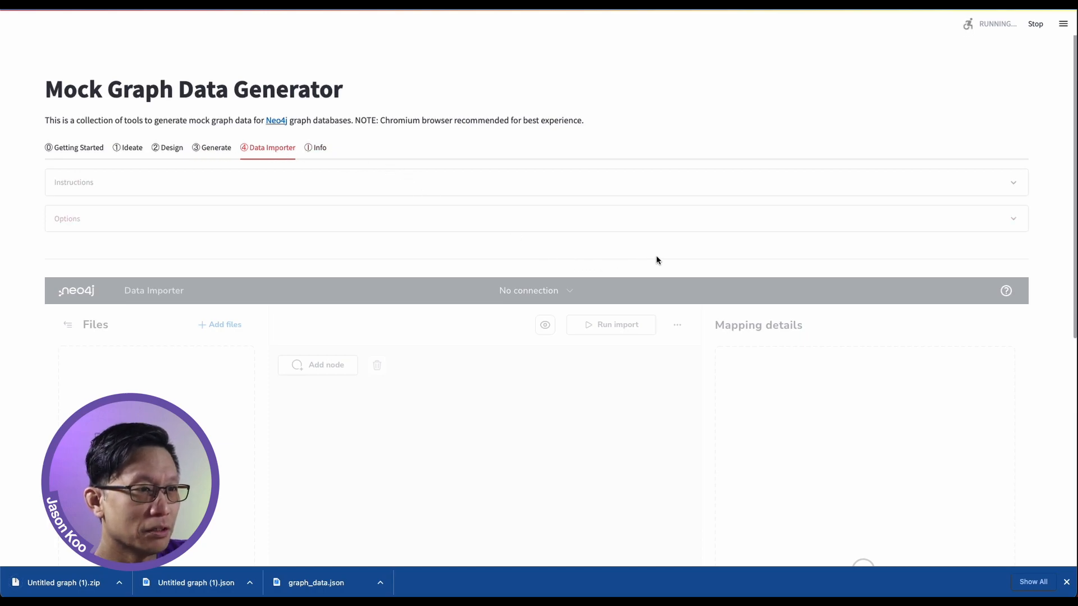
scroll(1038, 272, down, 2)
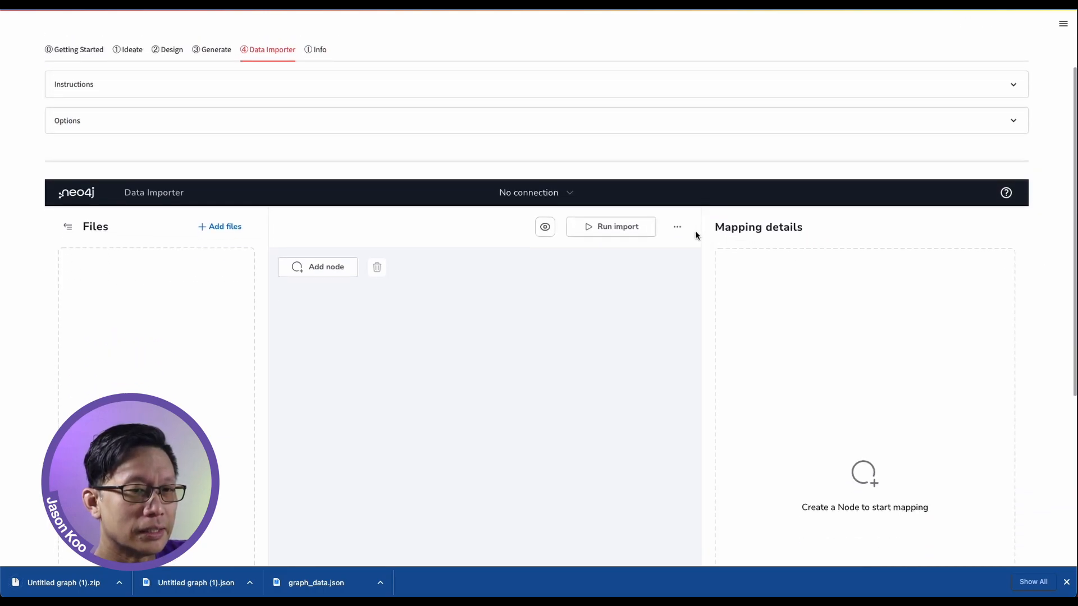
click(678, 230)
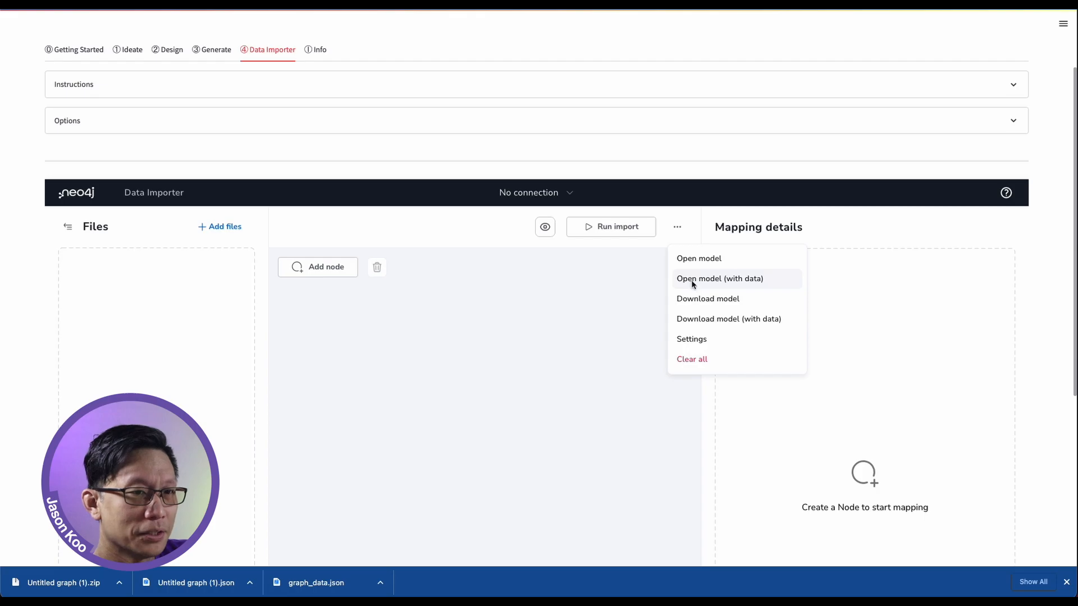
click(692, 281)
double_click(461, 300)
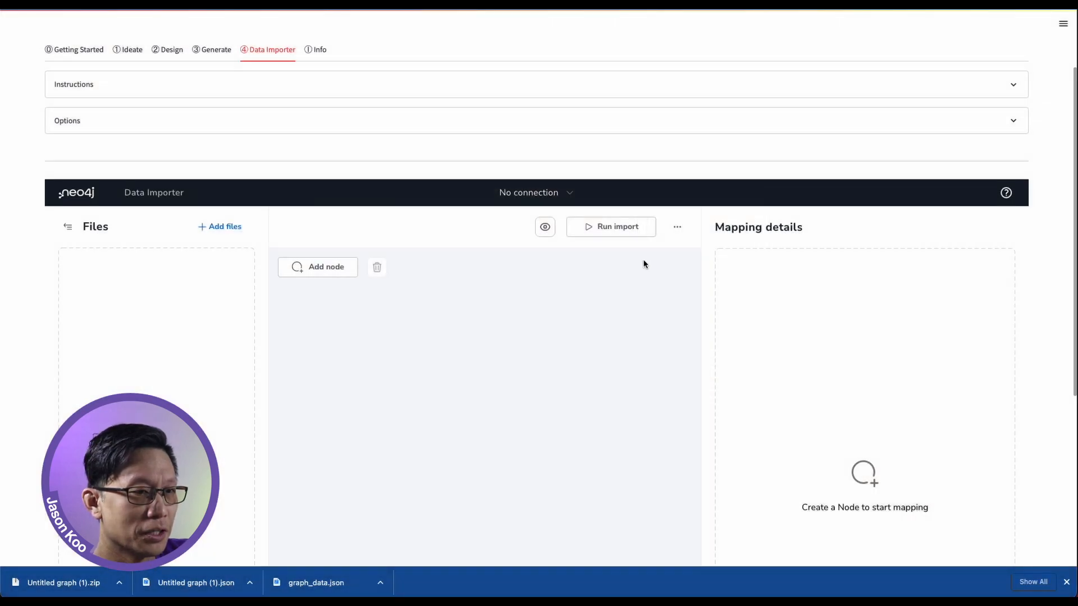
click(68, 228)
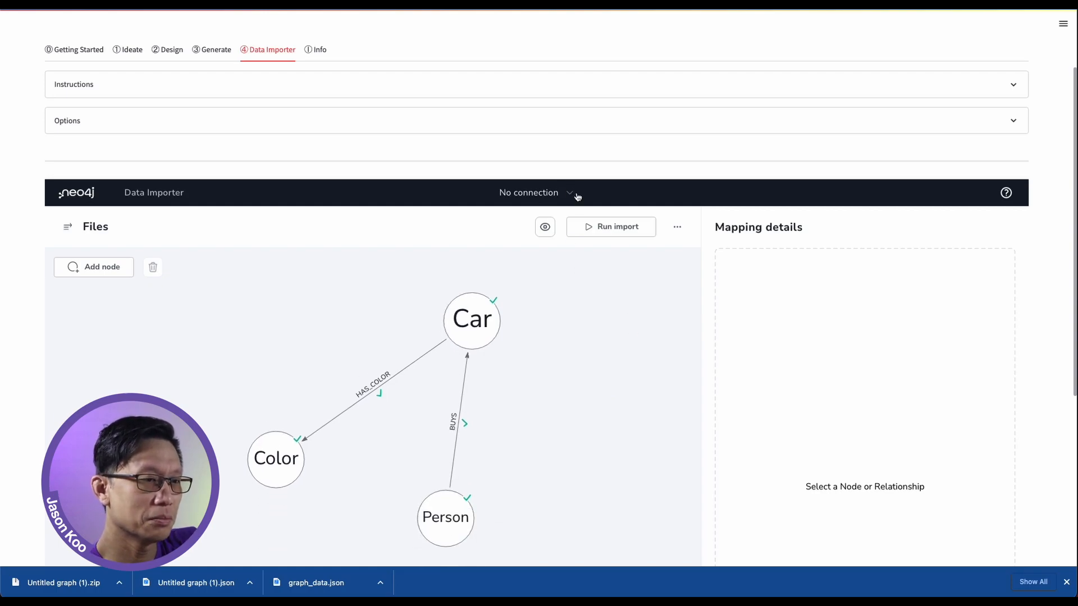
Run the import, connecting to the f722dfac.databases.neo4j.io instance with the database password
click(608, 229)
scroll(754, 349, down, 2)
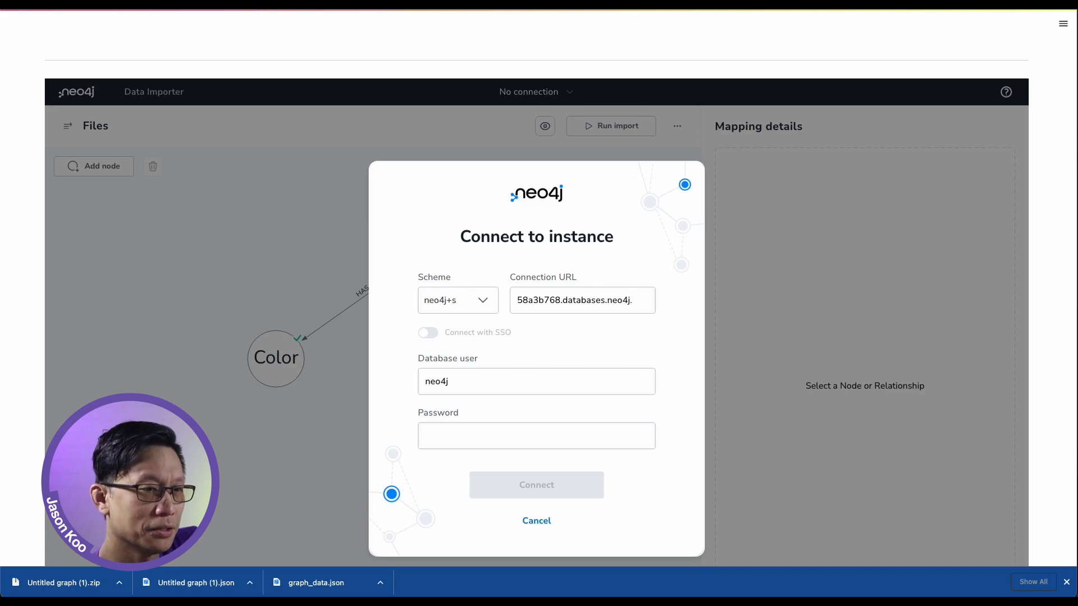
triple_click(556, 303)
key(ctrl+v)
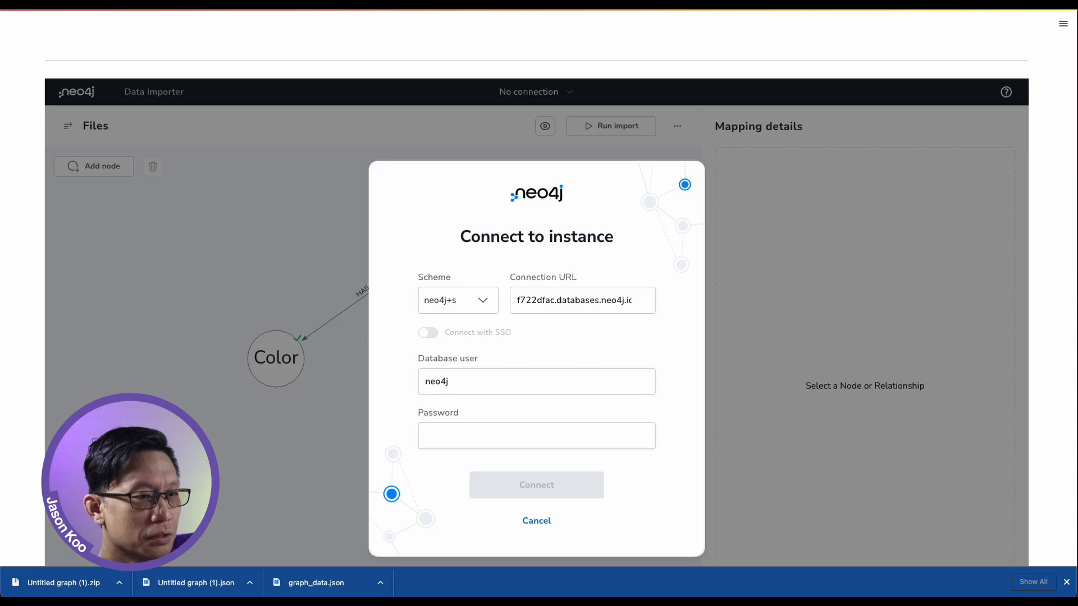
click(484, 437)
key(ctrl+v)
key(Return)
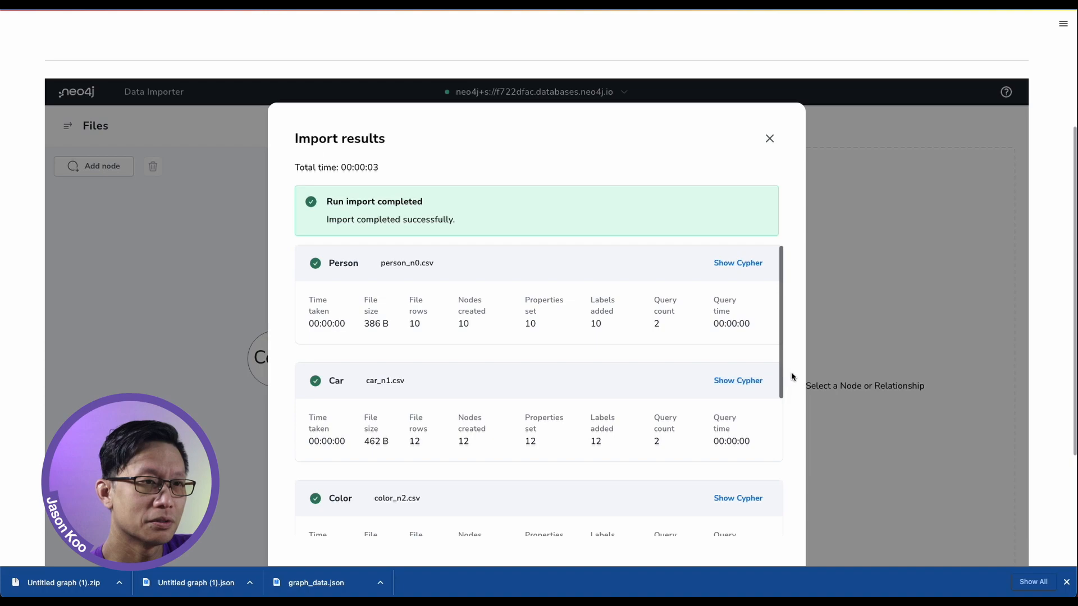
Review the import results for the Person, Car and Color nodes and the BUYS relationship
scroll(793, 372, down, 2)
scroll(611, 314, down, 2)
scroll(611, 314, down, 2)
scroll(611, 313, up, 4)
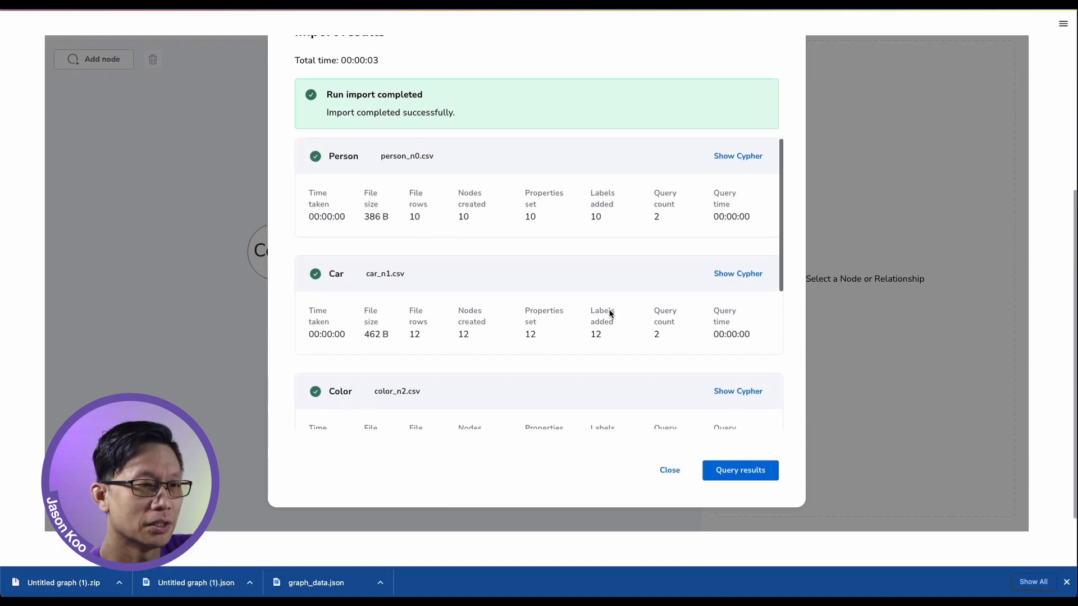
scroll(611, 313, down, 2)
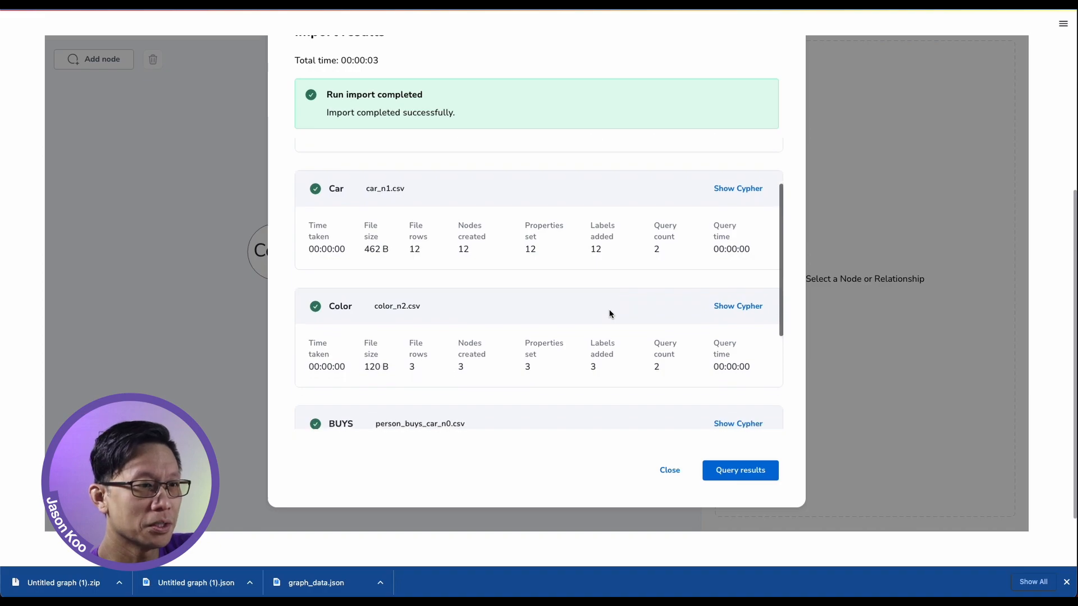
scroll(611, 313, down, 2)
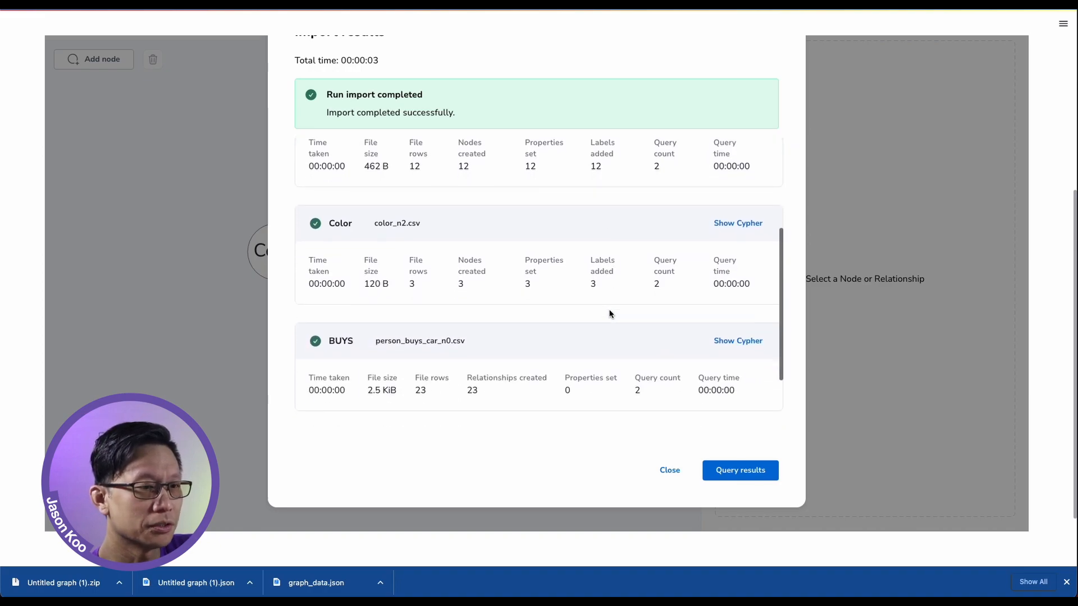
Query the import results in Neo4j Browser and connect to the database with its password
click(745, 470)
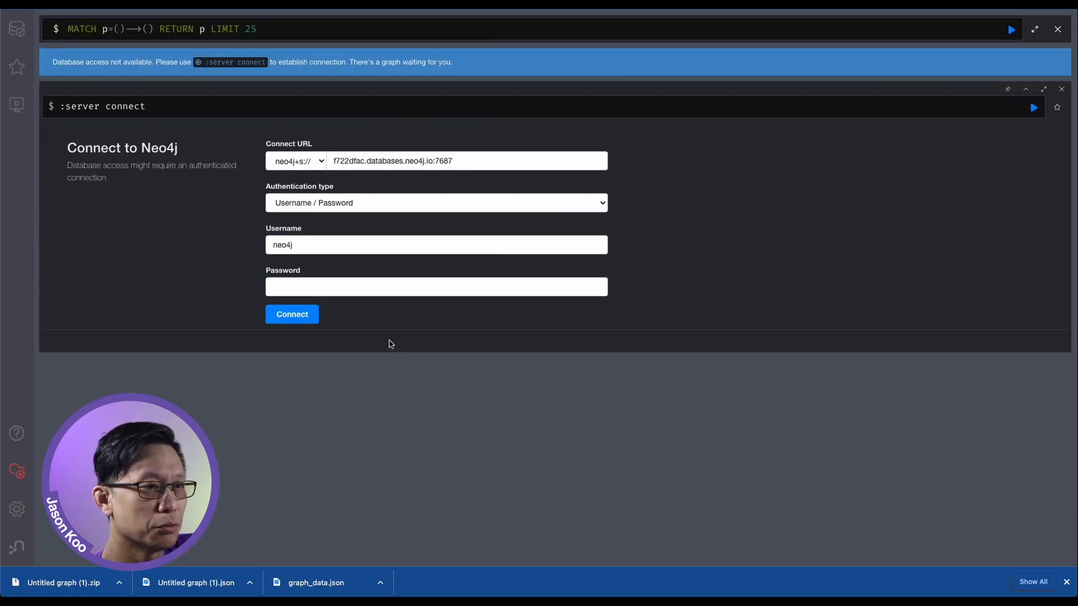
click(352, 290)
key(ctrl+v)
click(291, 317)
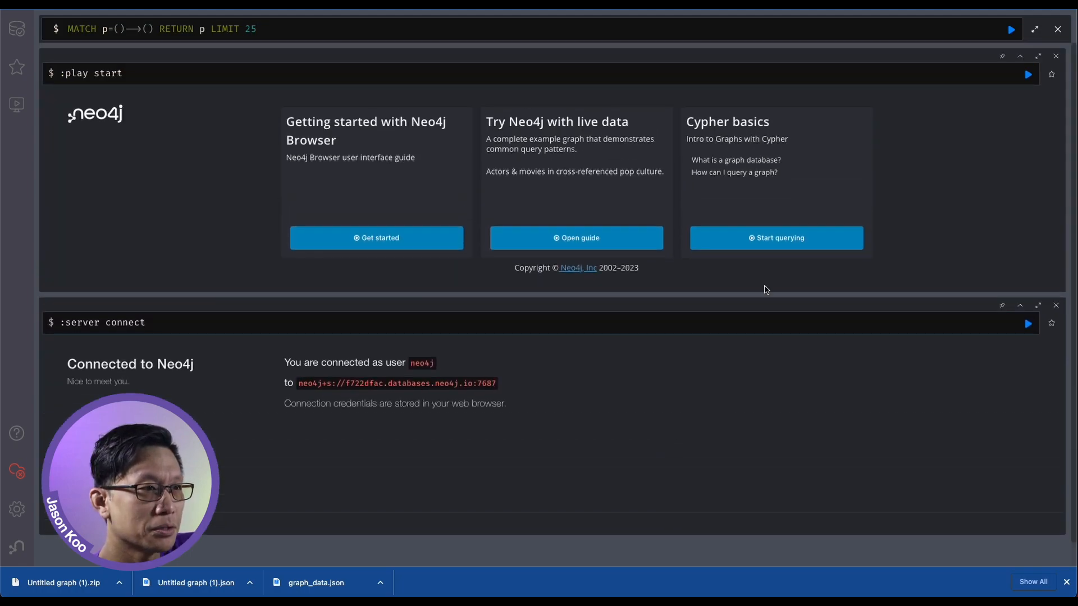
Run the prefilled MATCH p=()-->() RETURN p LIMIT 25 query and inspect the properties of a Car node and a Color node
click(1010, 29)
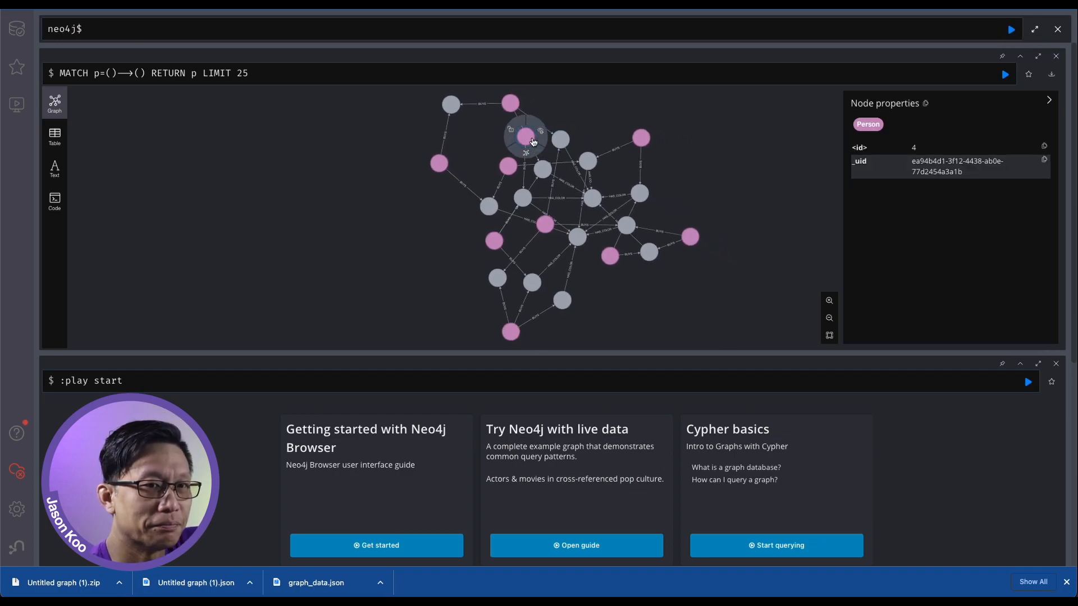
click(546, 169)
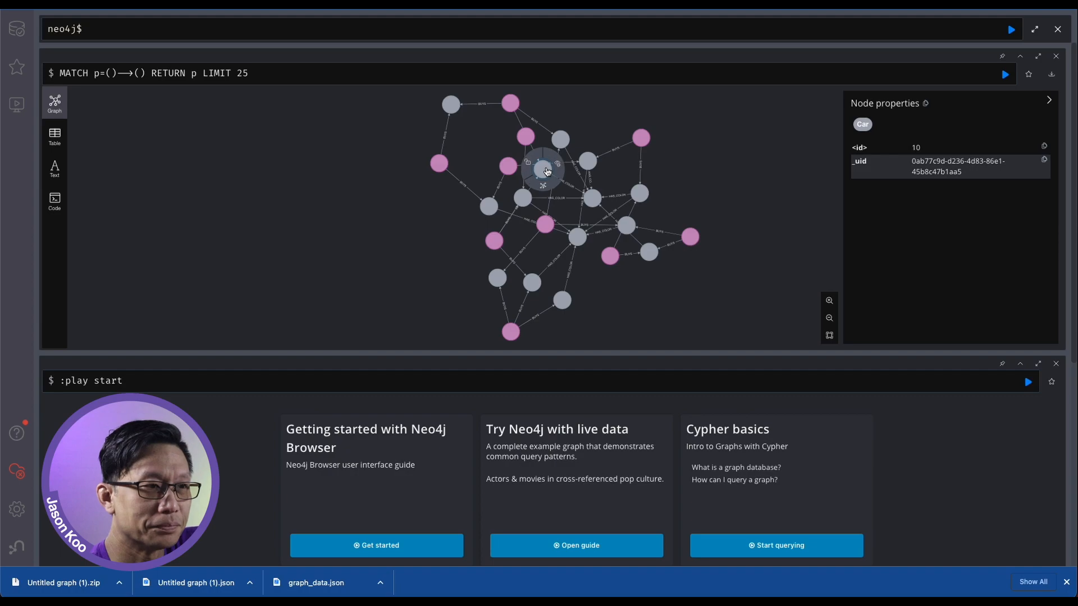
click(593, 198)
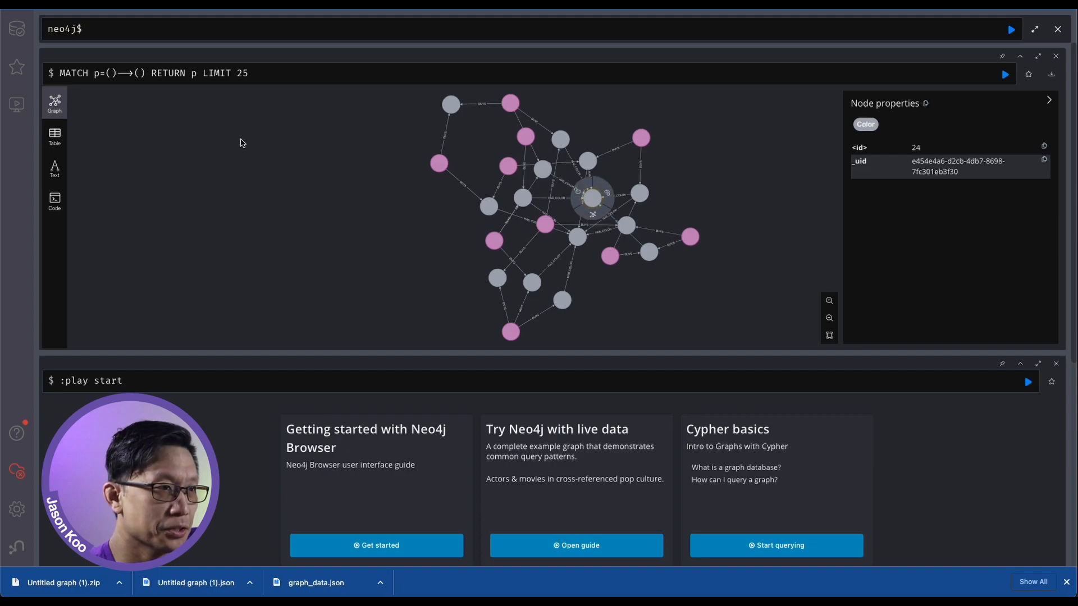
Run the query call db.schema.visualization to display the database schema
click(179, 35)
text(c)
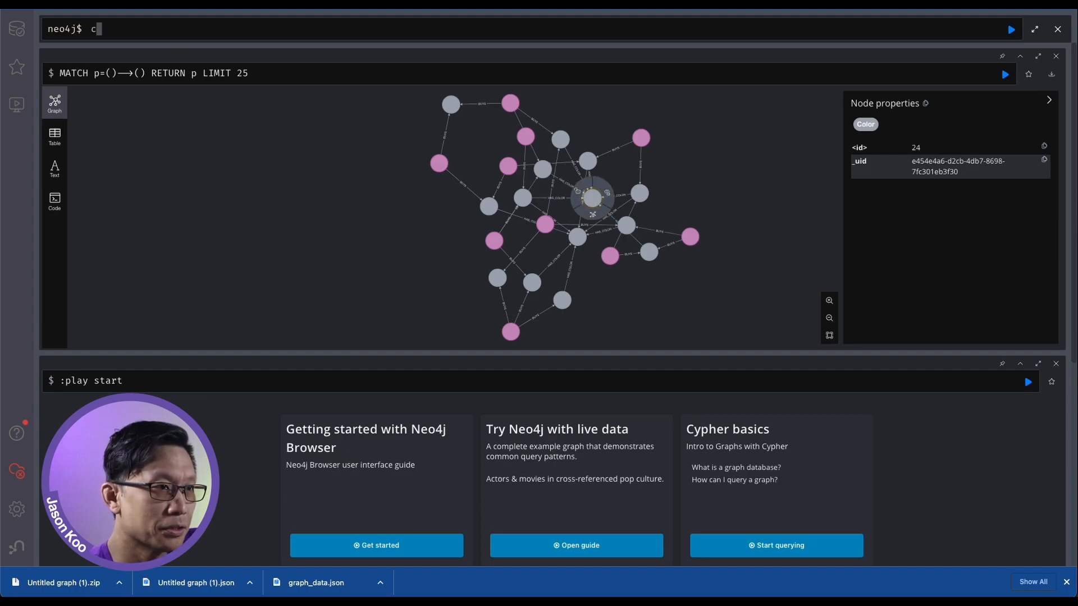
text(all db.schem)
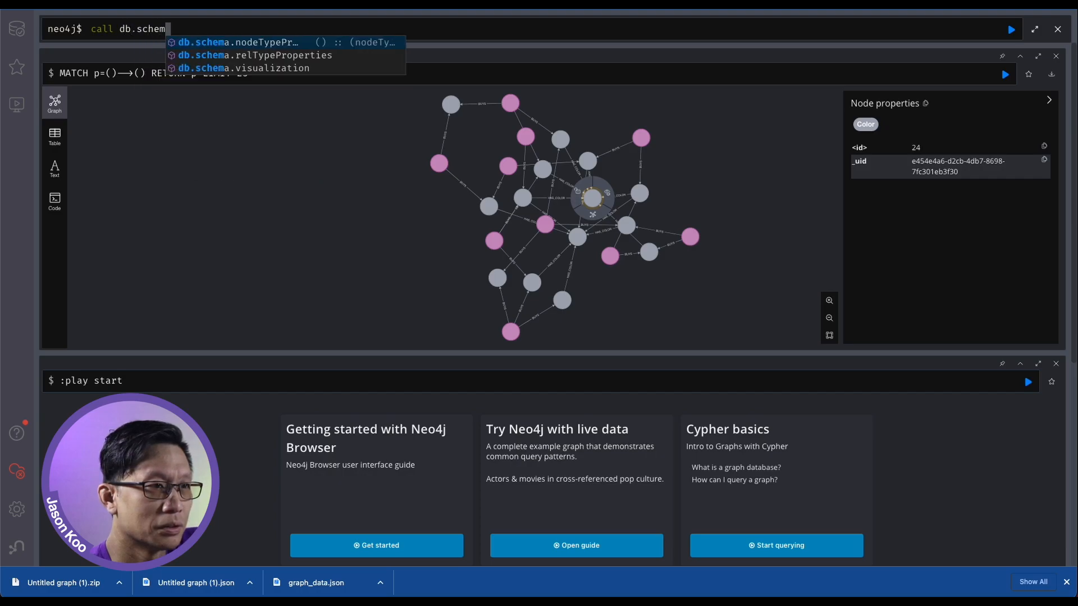
key(Down)
key(Down)
key(Return)
key(Return)
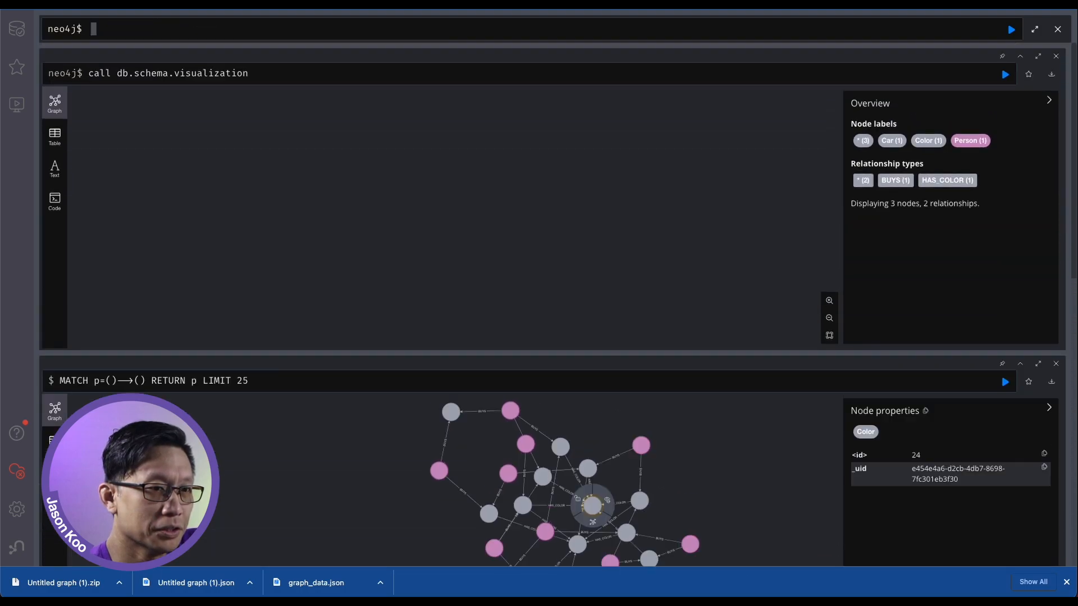
Set the caption of the Person label to name in the schema graph and clear the selection
click(474, 156)
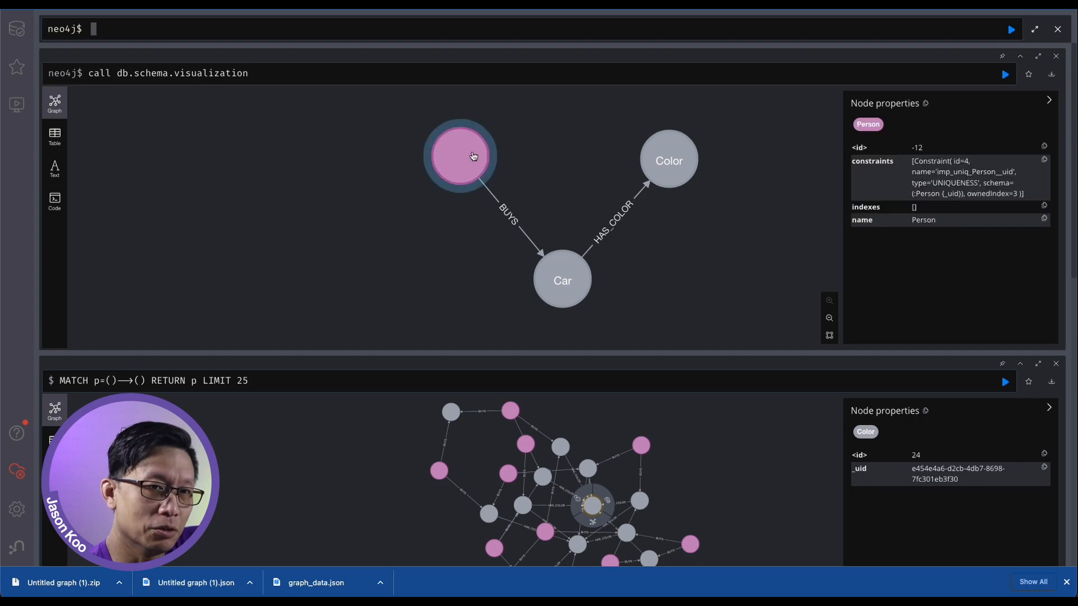
click(473, 157)
scroll(506, 135, down, 1)
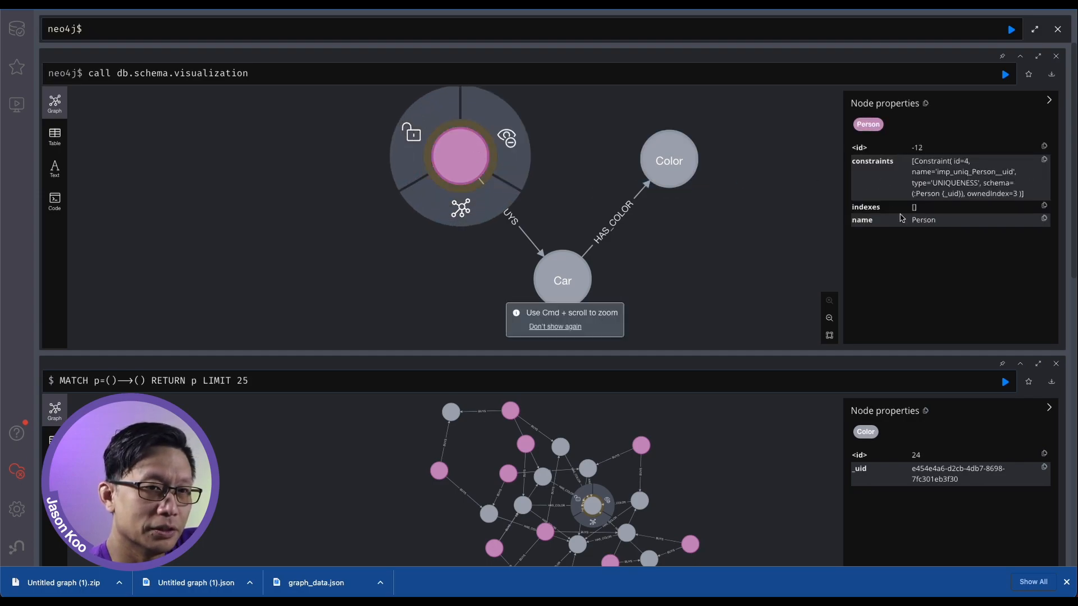
click(867, 128)
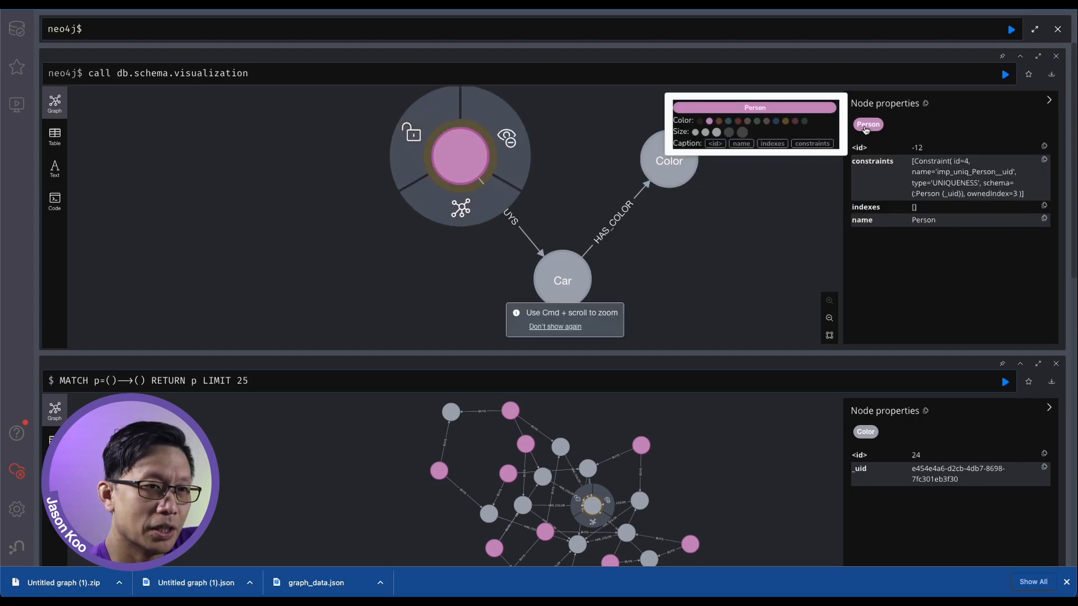
click(742, 144)
click(757, 224)
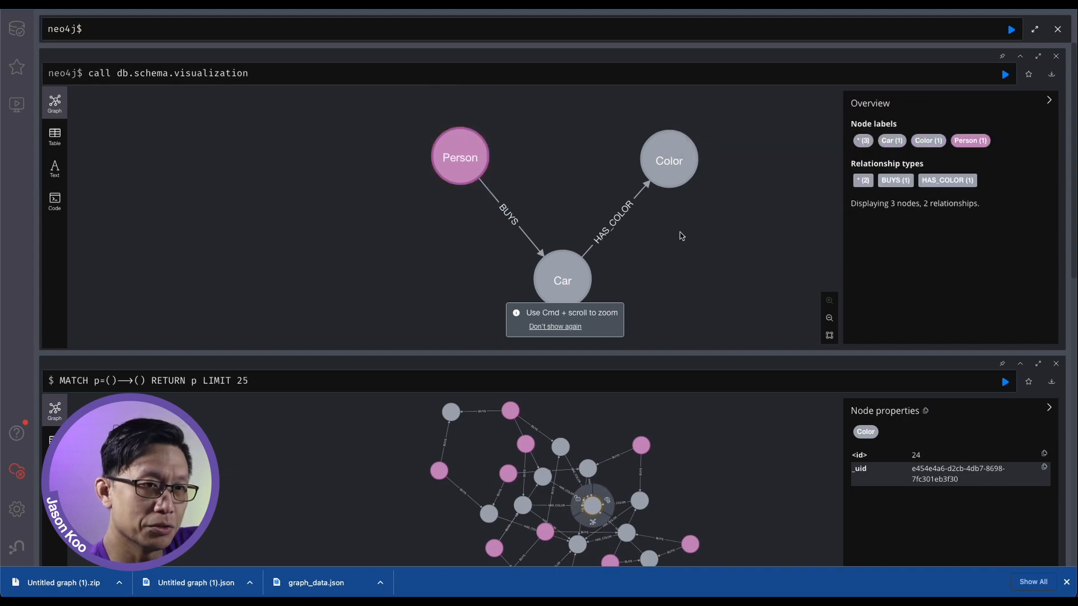
Set the Color label's color to green and move the Car node slightly to the left in the schema graph
click(669, 161)
click(872, 125)
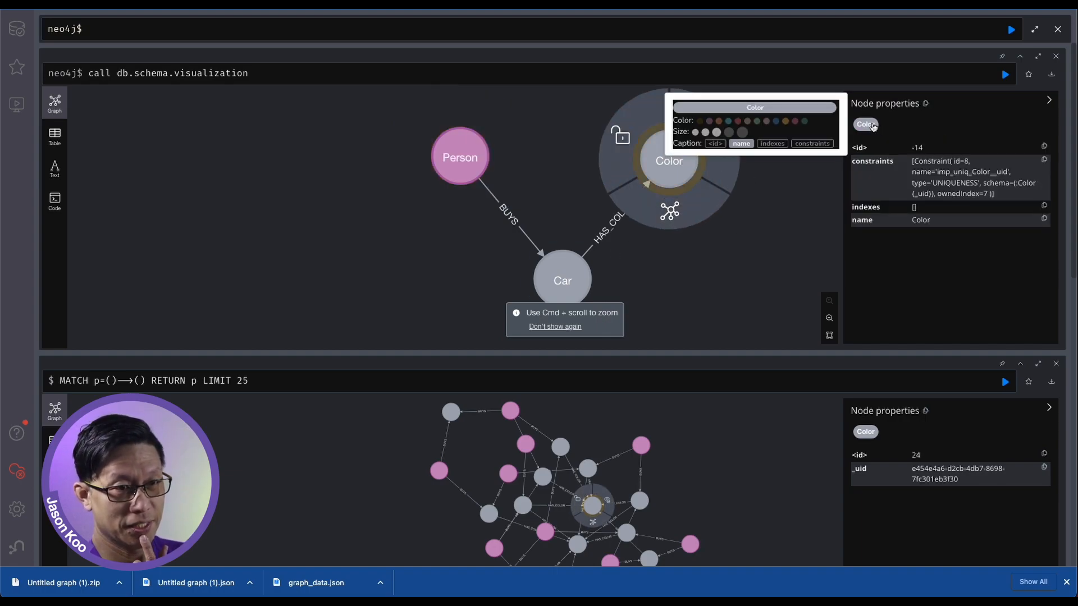
click(757, 120)
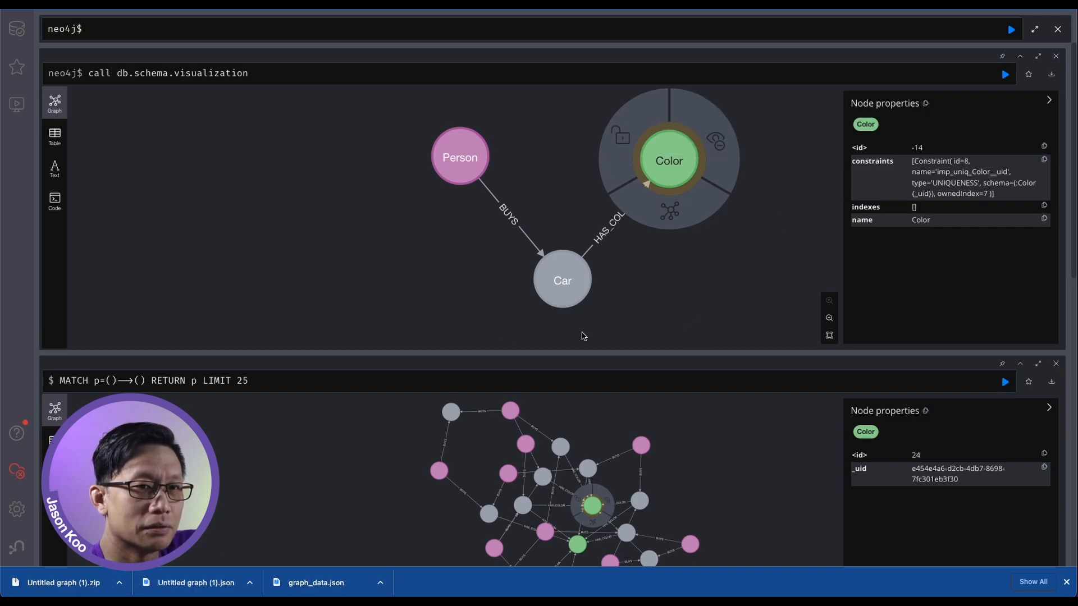
drag(570, 292, 525, 294)
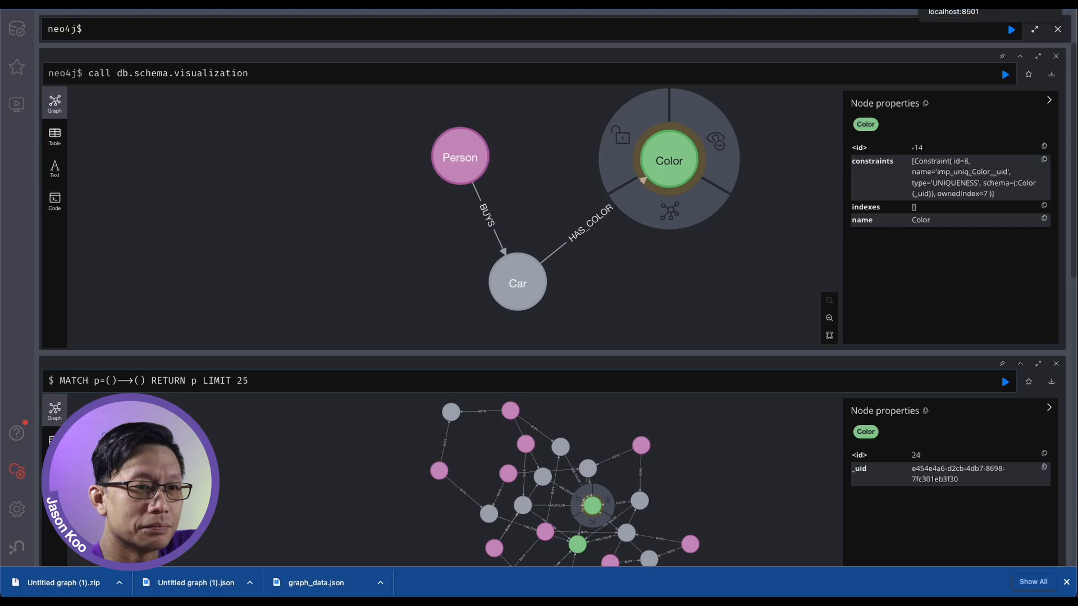
Switch back to the Mock Graph Data Generator and close the import results
click(955, 3)
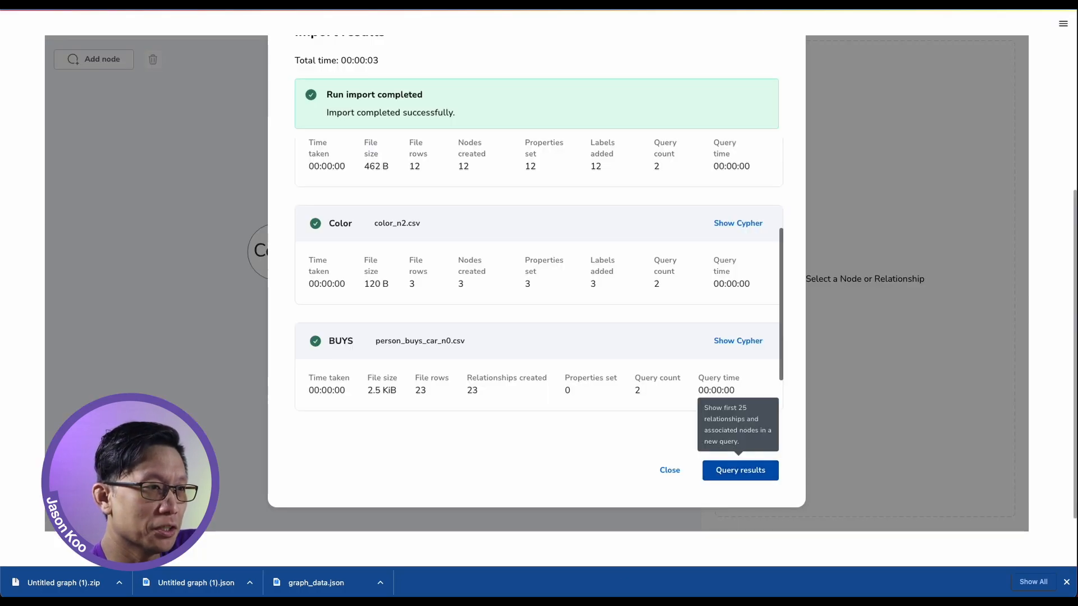
scroll(833, 89, up, 5)
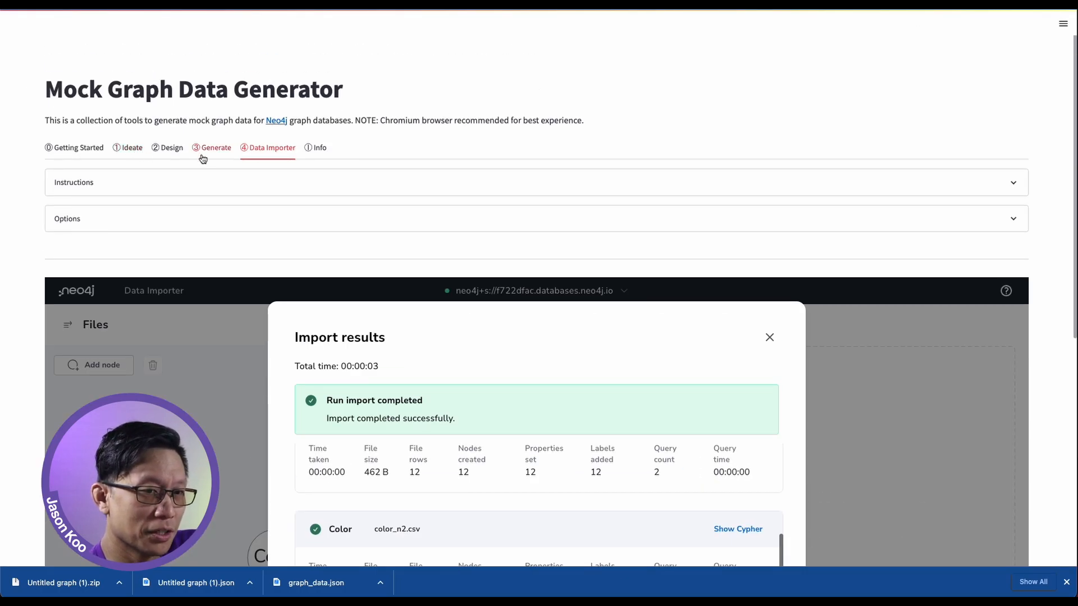
scroll(178, 151, down, 7)
scroll(851, 298, up, 6)
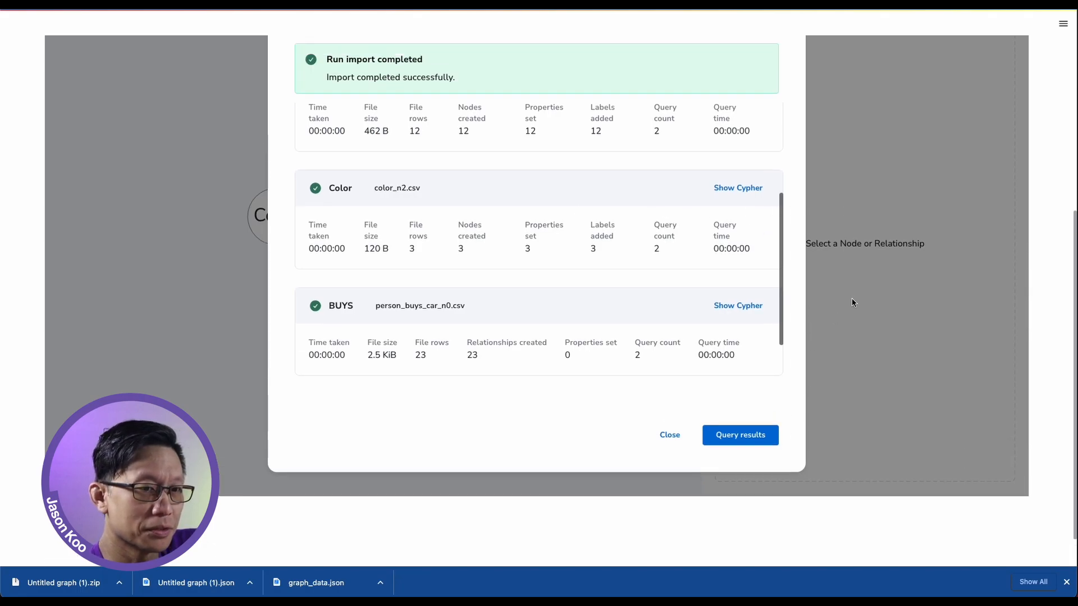
scroll(174, 149, down, 6)
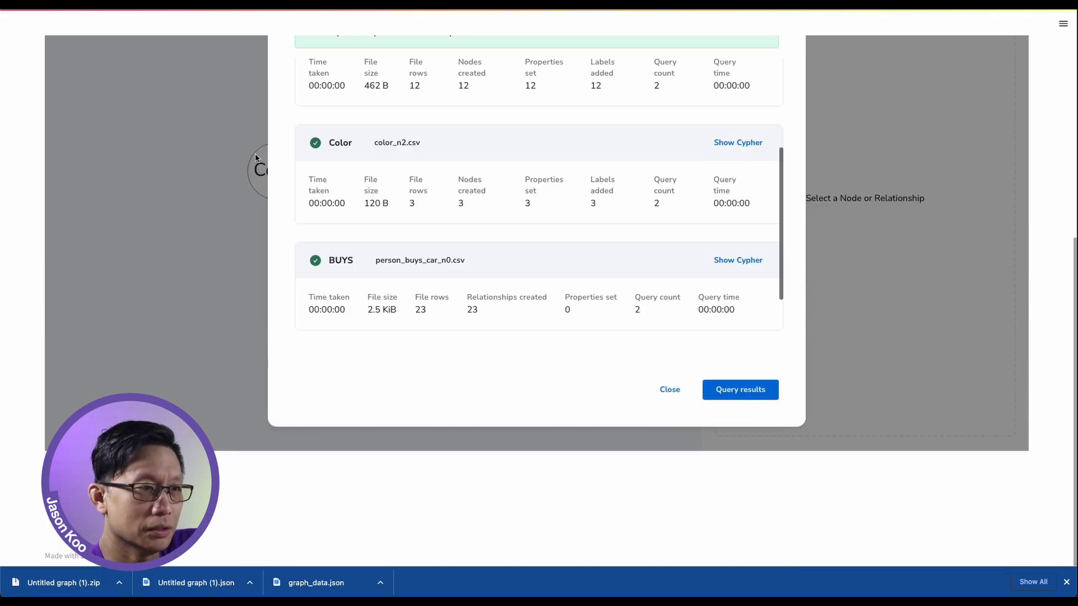
click(669, 389)
scroll(462, 214, up, 7)
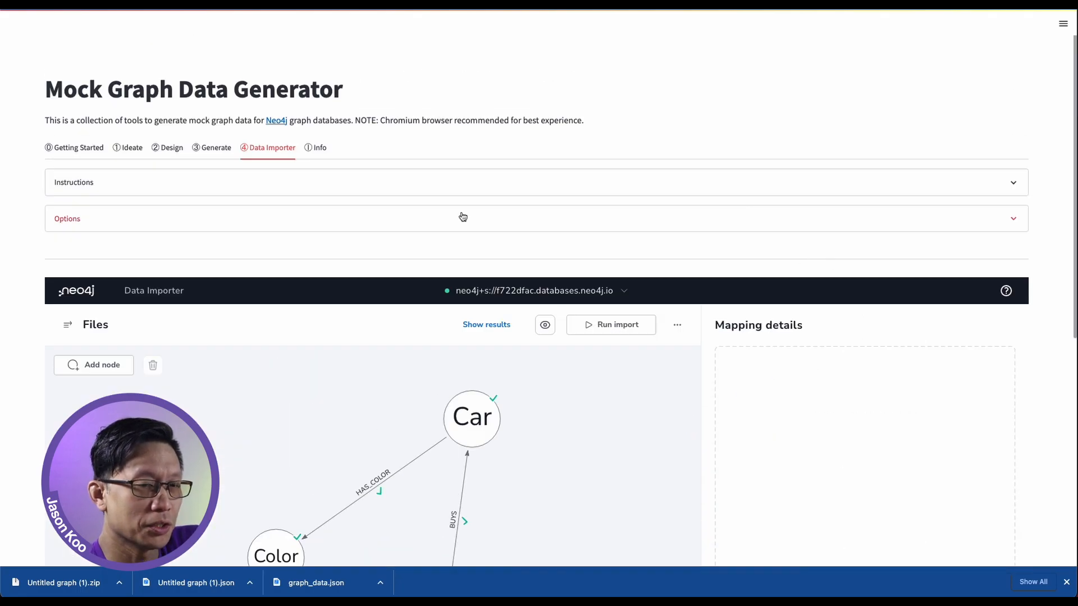
Return to the Design stage and close the graph's Export dialog
click(167, 148)
scroll(567, 190, down, 5)
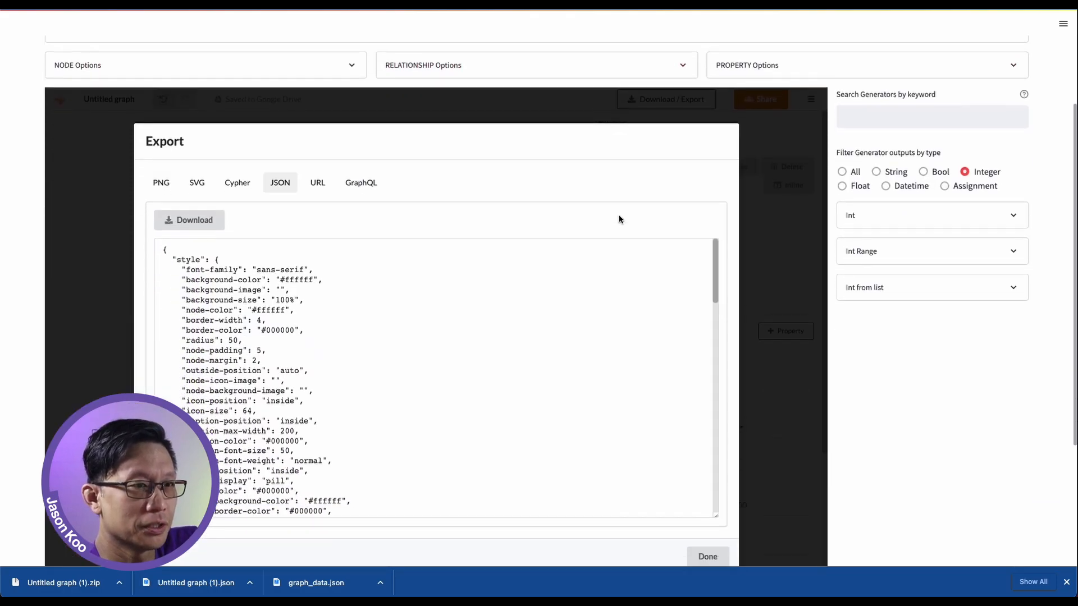
click(707, 470)
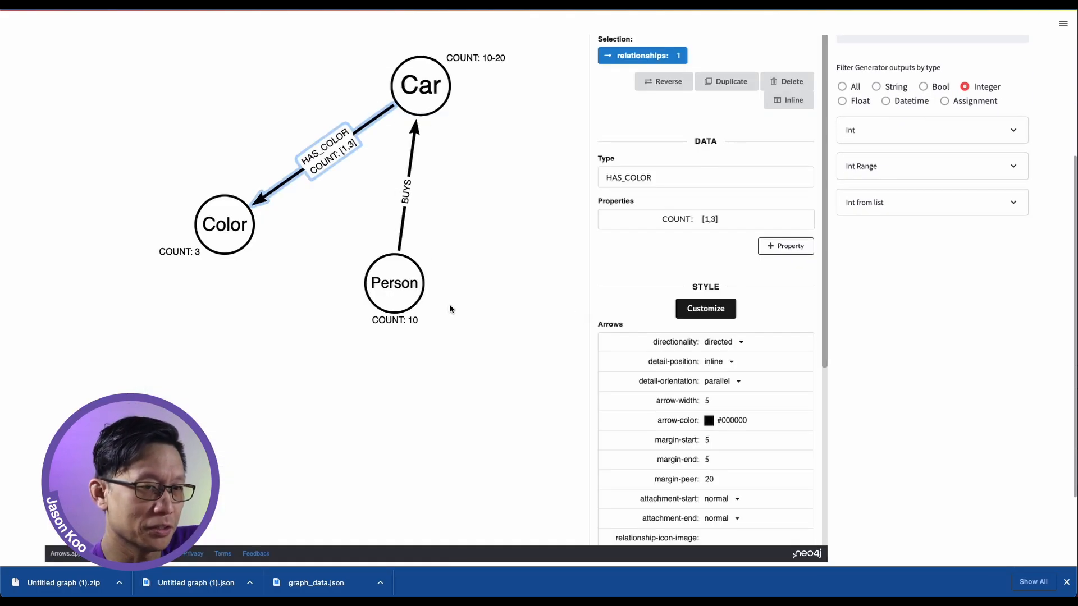
Add a property named first_name to the Person node
click(398, 294)
click(783, 267)
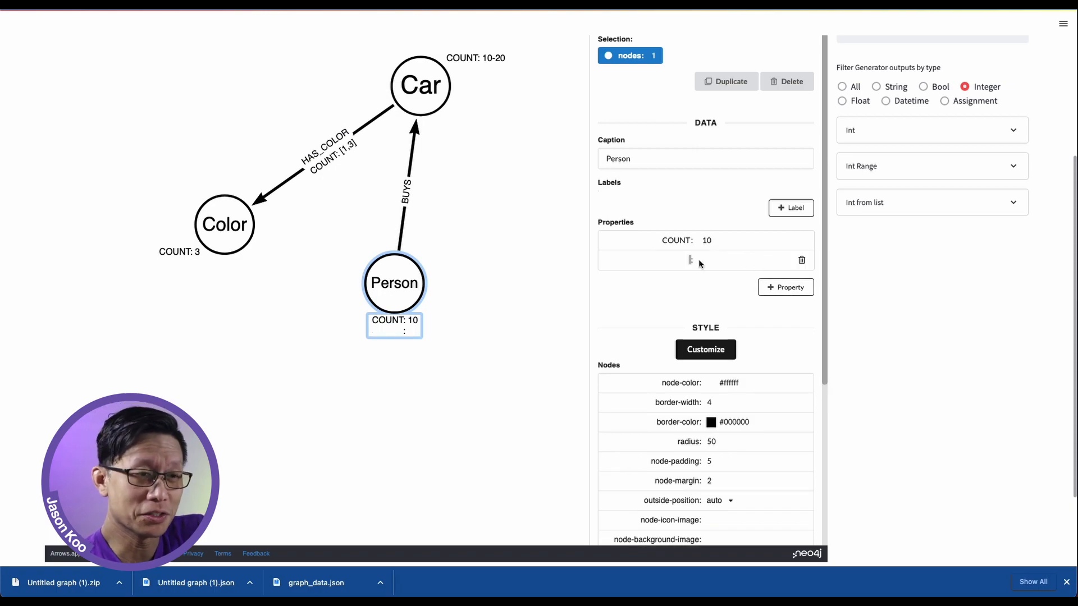
text(first_name)
key(Tab)
Filter the generators to String outputs and set the Person's first_name value to the First Name generator specification {"first_name": []}
click(896, 88)
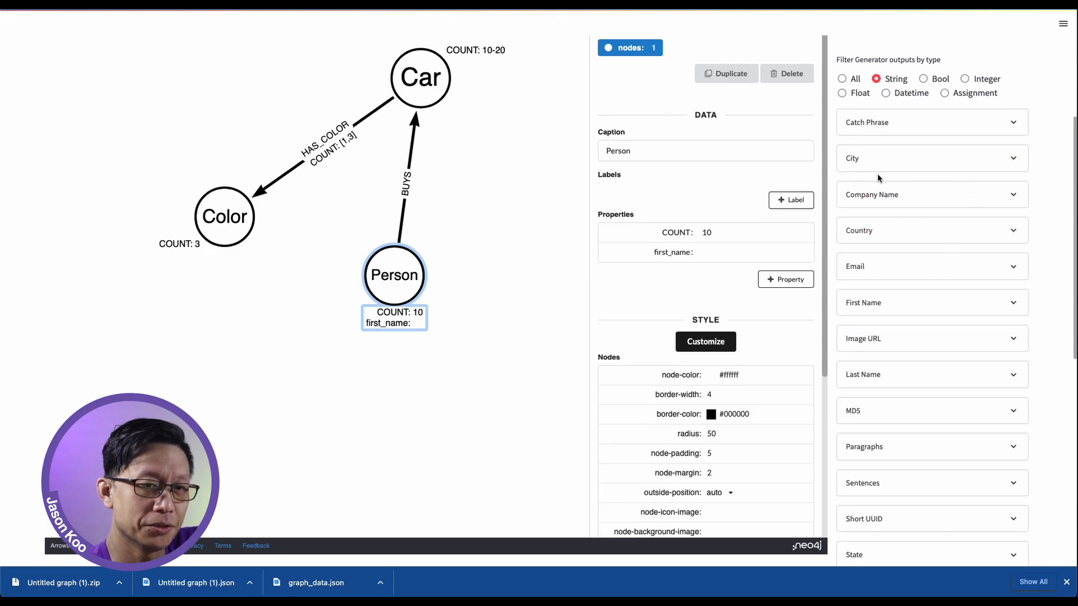
click(899, 306)
scroll(898, 308, down, 1)
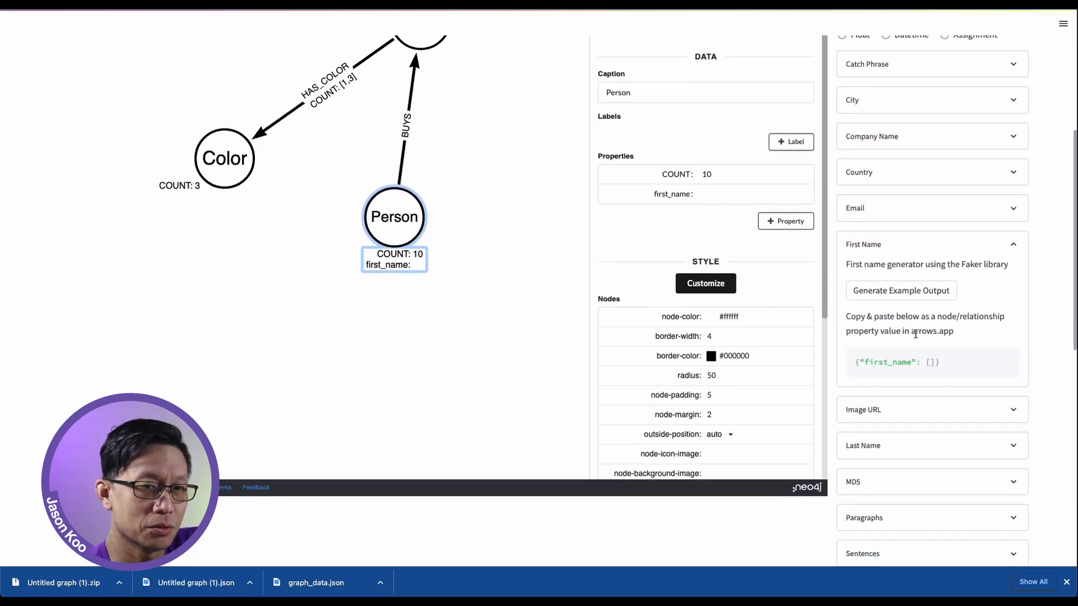
drag(960, 360, 852, 363)
key(ctrl+c)
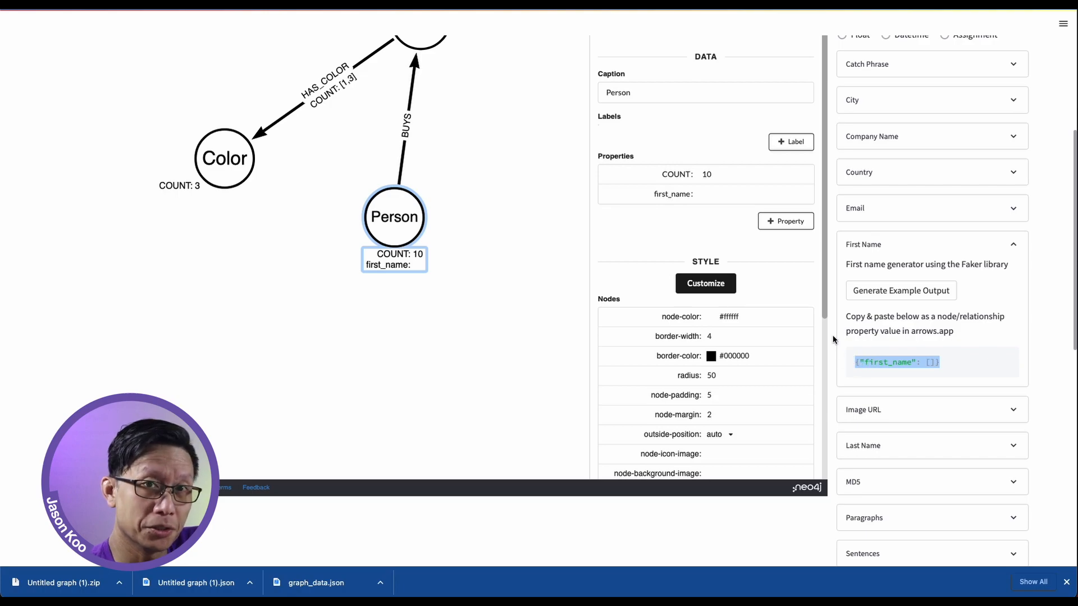
click(740, 194)
key(ctrl+v)
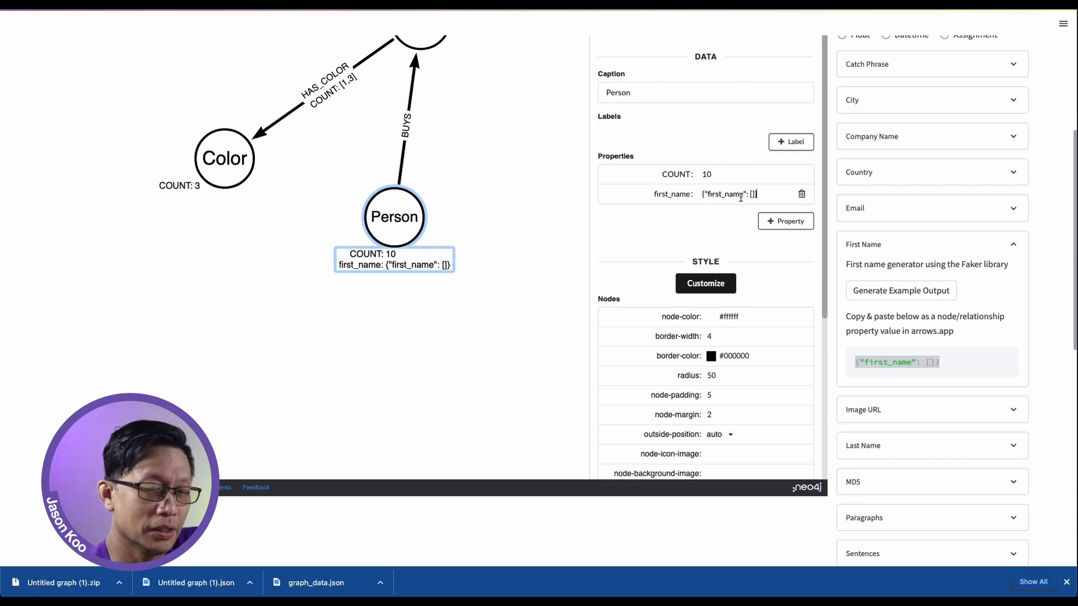
Add a last_name property to the Person node with the Last Name generator specification {"last_name": []} as its value
click(780, 221)
text(last_name)
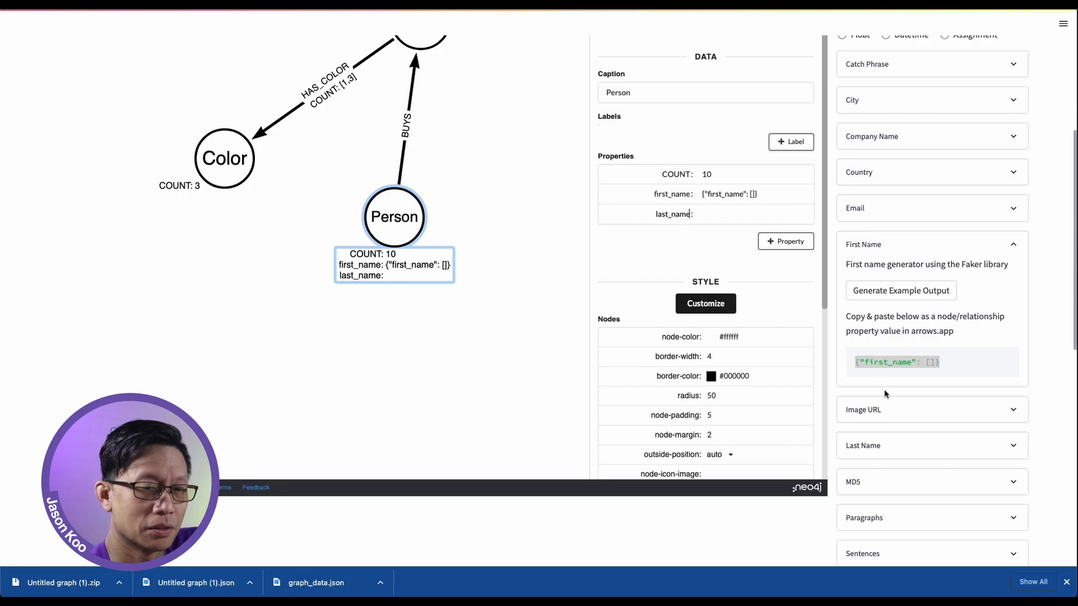
click(886, 441)
scroll(1039, 398, down, 1)
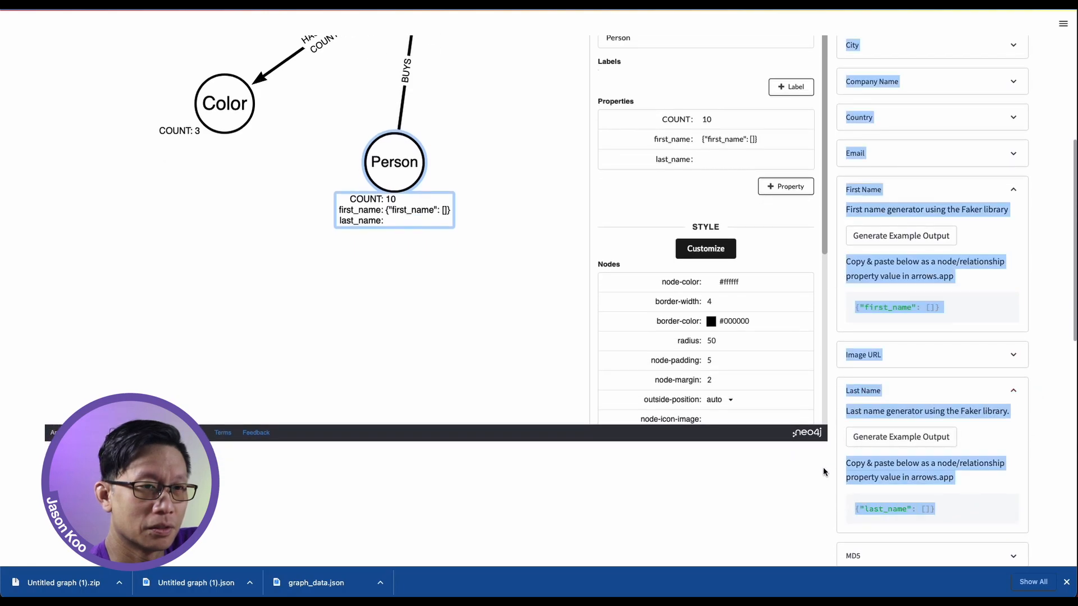
drag(961, 508, 854, 507)
key(ctrl+c)
click(722, 159)
key(ctrl+v)
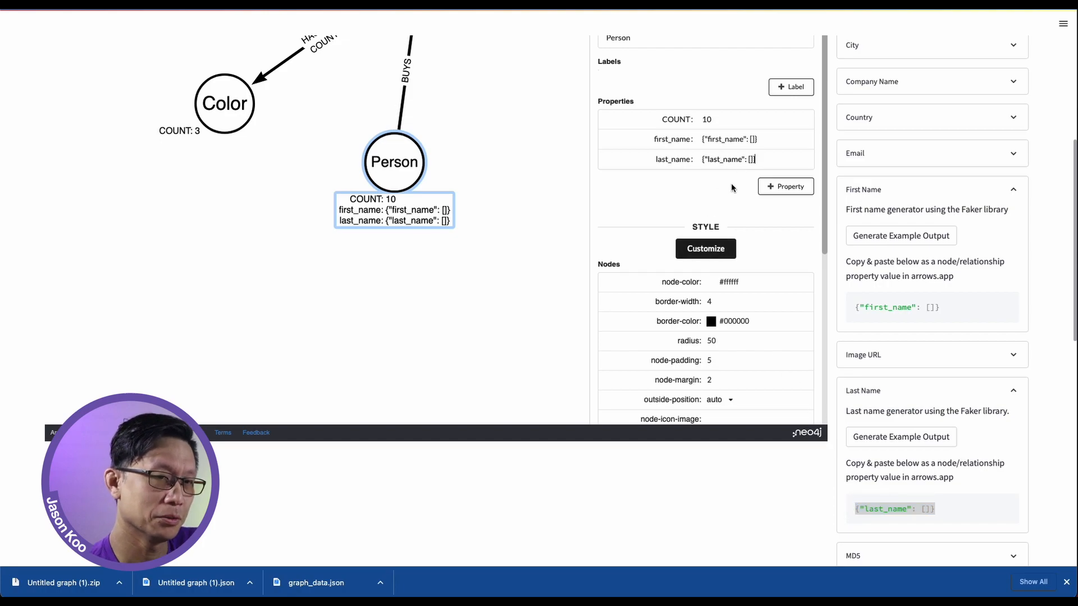
Add an email property to the Person node with the Email generator specification {"email": [""]} and no optional domain
click(784, 186)
text(email)
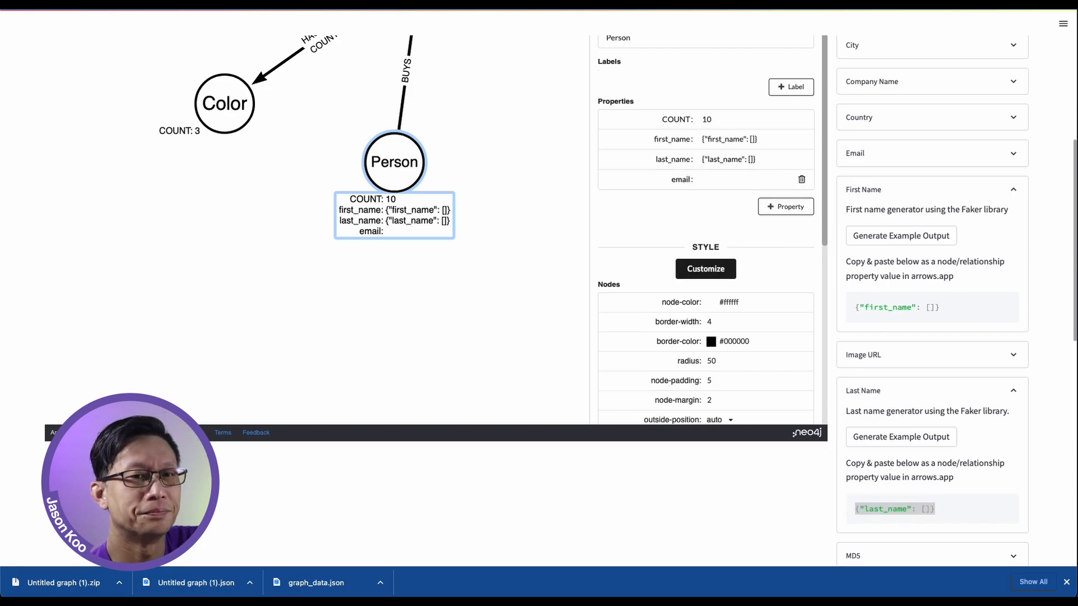
click(915, 152)
scroll(921, 168, down, 1)
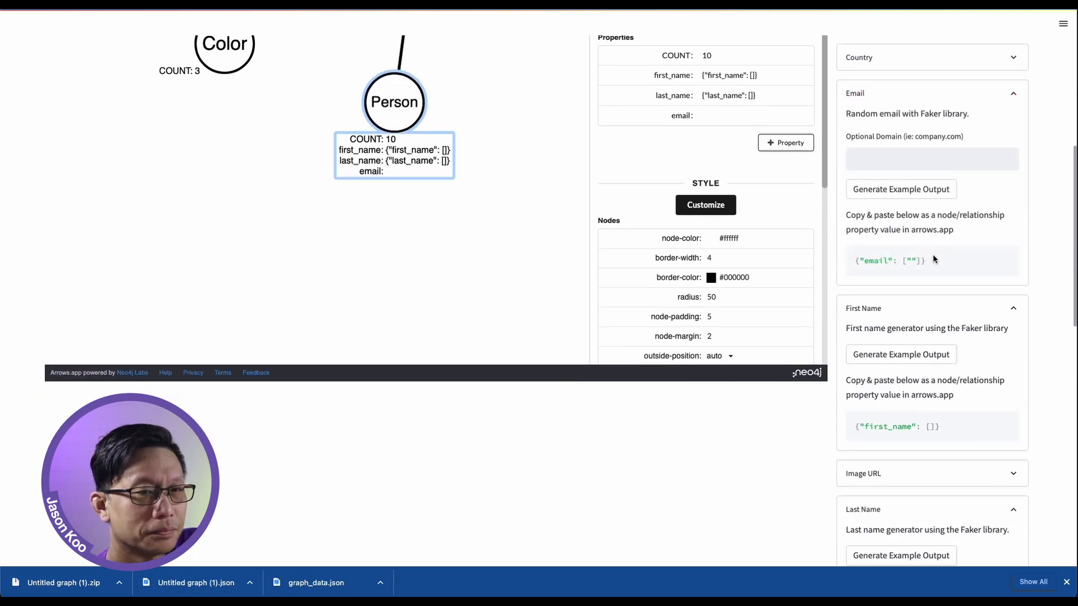
drag(934, 258, 835, 255)
key(ctrl+c)
click(730, 117)
key(ctrl+v)
Expand the PROPERTY Options reference and examine the supported literal, range, list, generator and general type values
scroll(1066, 148, up, 3)
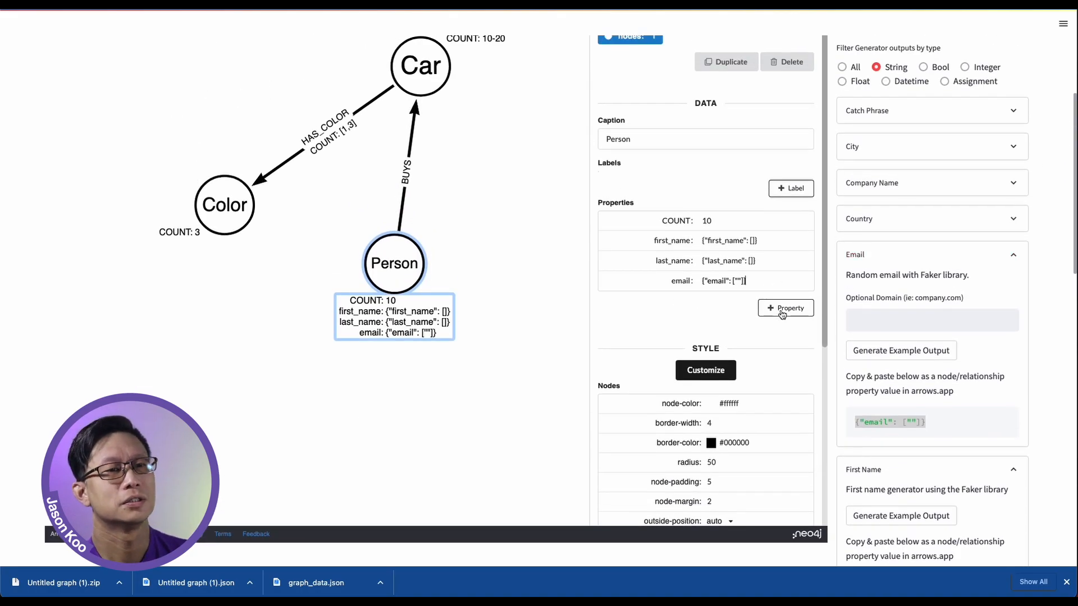
scroll(784, 313, up, 3)
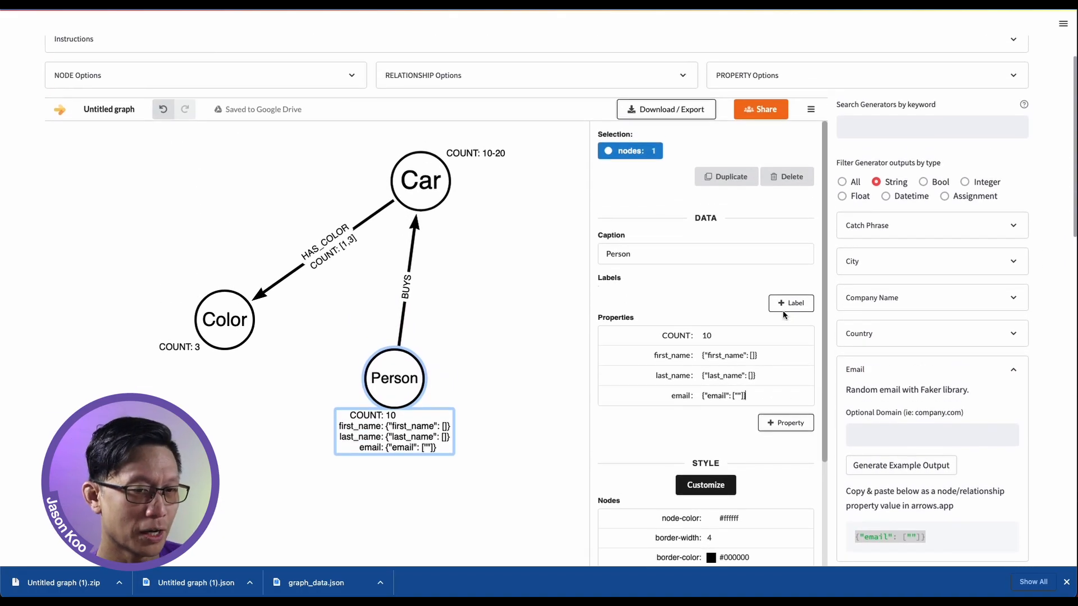
click(752, 146)
scroll(824, 201, down, 1)
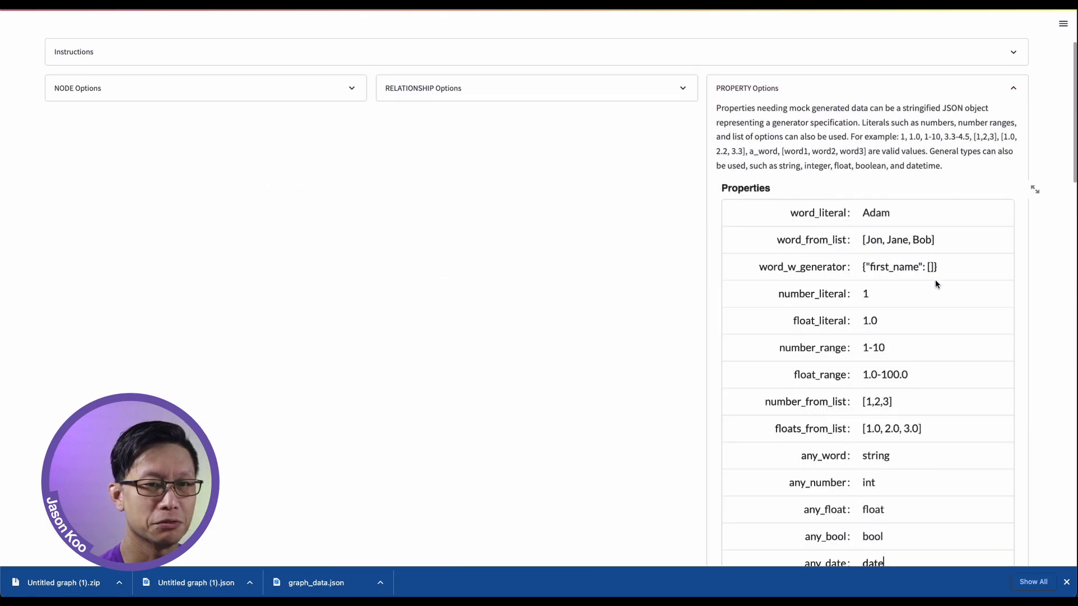
scroll(1072, 306, down, 2)
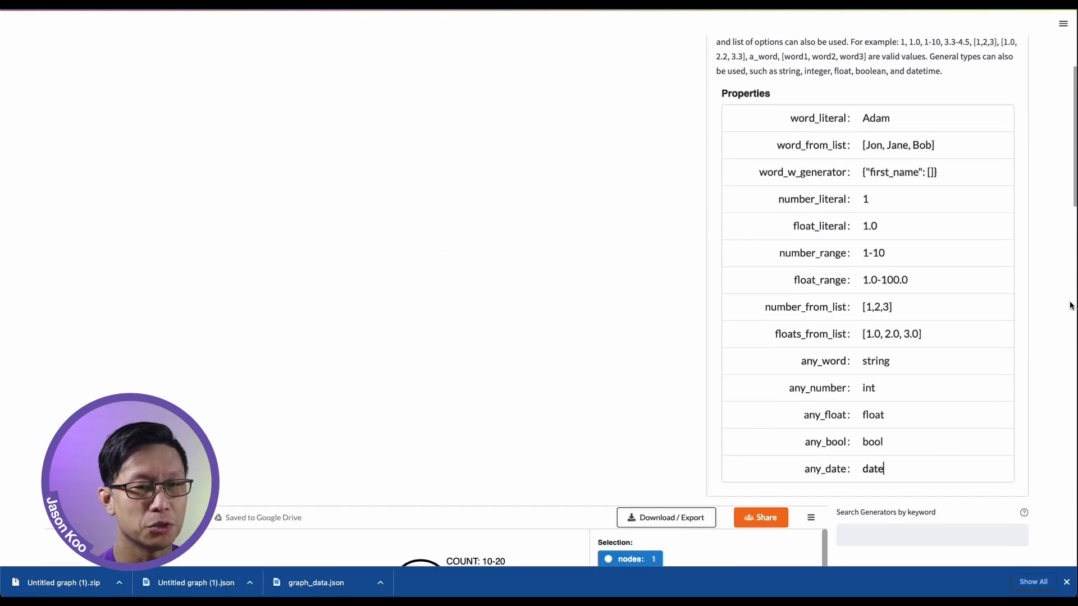